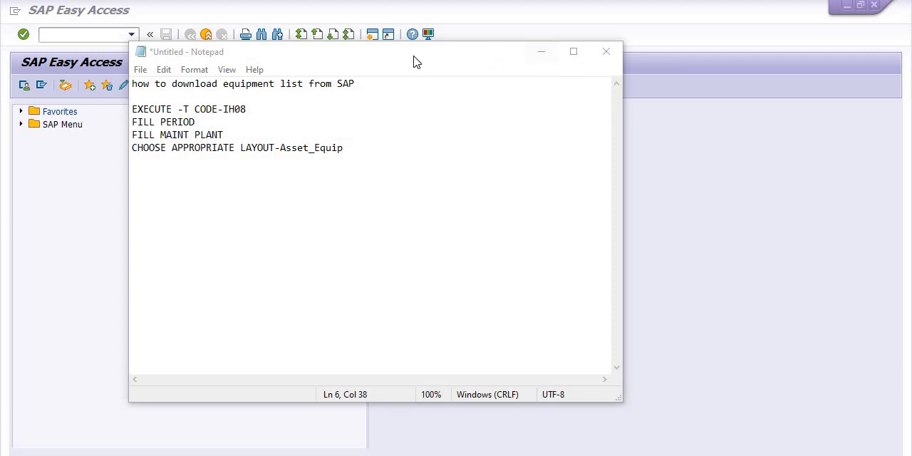
Move the notes window aside and start transaction IH08 in SAP.
left_click_drag(415, 59, 631, 41)
left_click(112, 33)
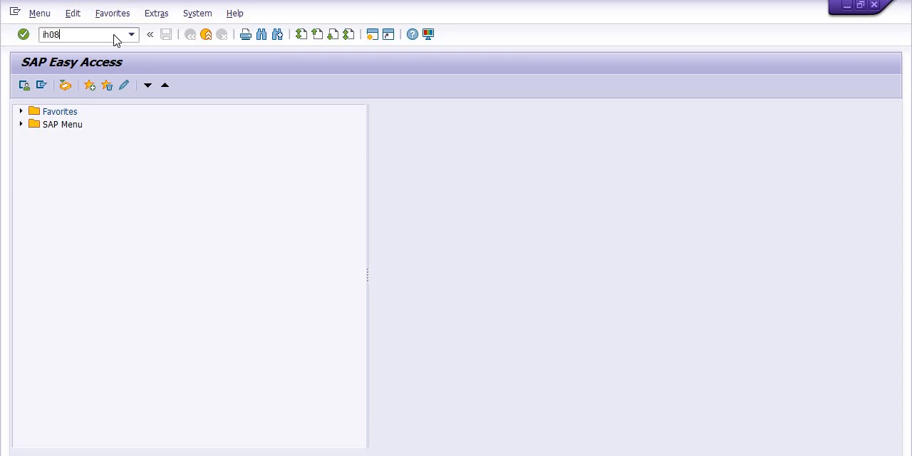
type("ih08")
key("Return")
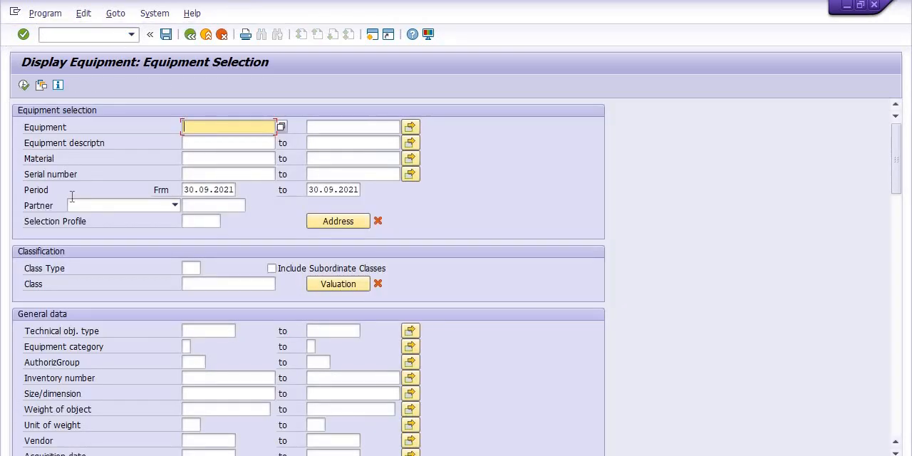
Set the start date of the equipment selection period to 30.09.2000.
left_click(233, 189)
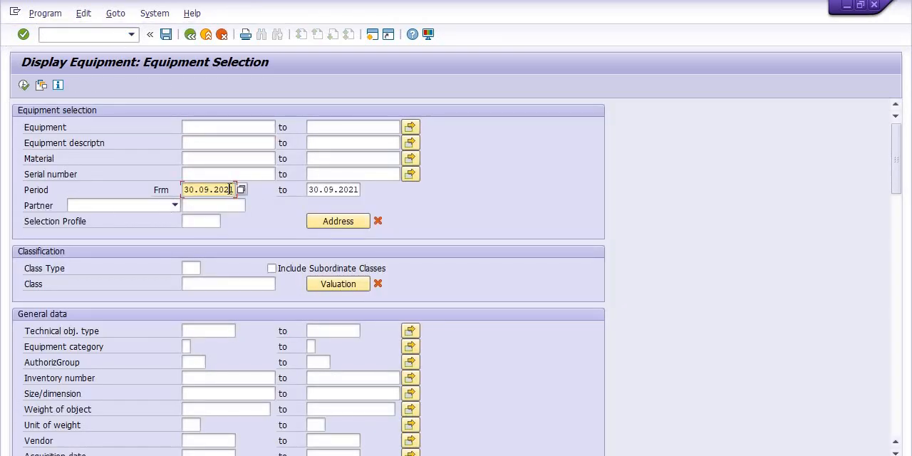
key("BackSpace")
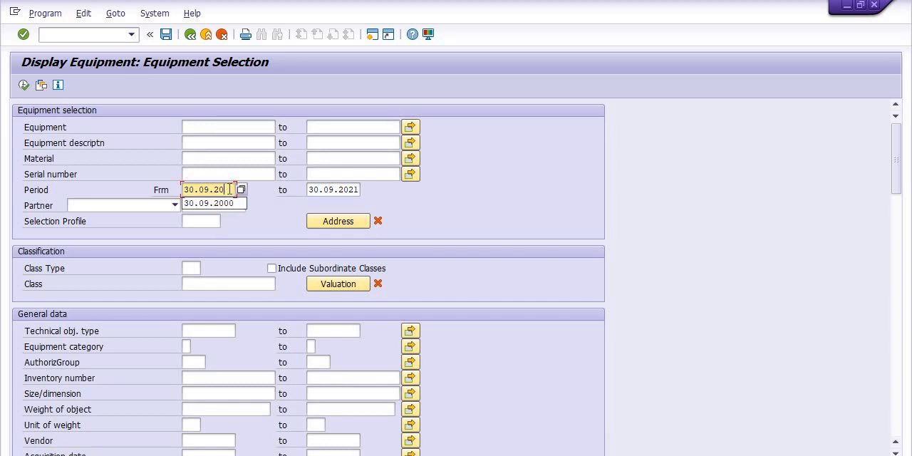
type("00")
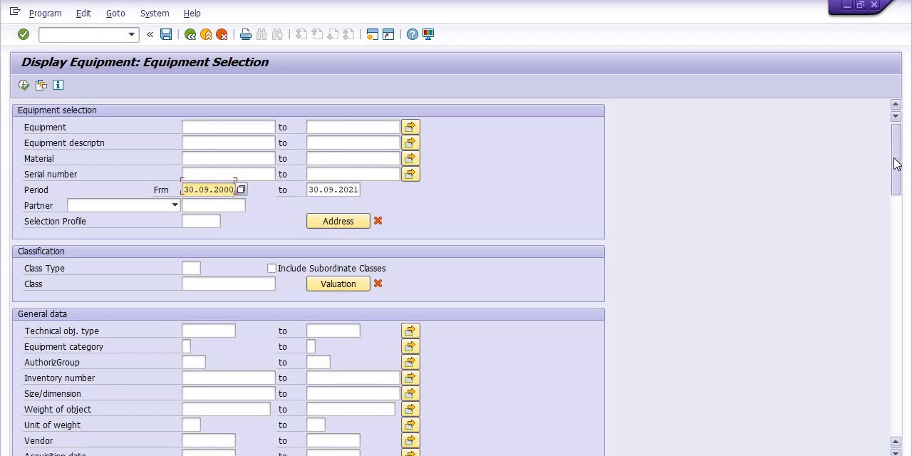
mouse_move(896, 164)
left_mouse_down()
mouse_move(898, 204)
mouse_move(903, 155)
left_mouse_up()
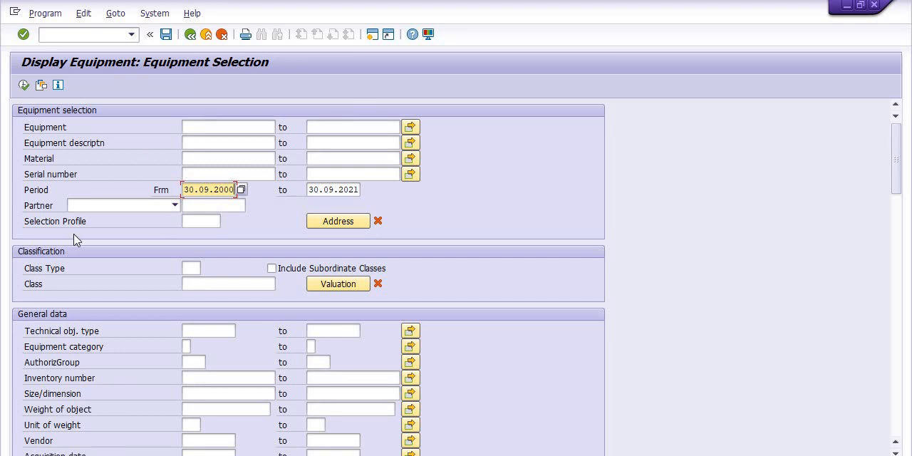
Look through the possible entries for class type and equipment category, closing both lists without choosing a value.
left_click(193, 268)
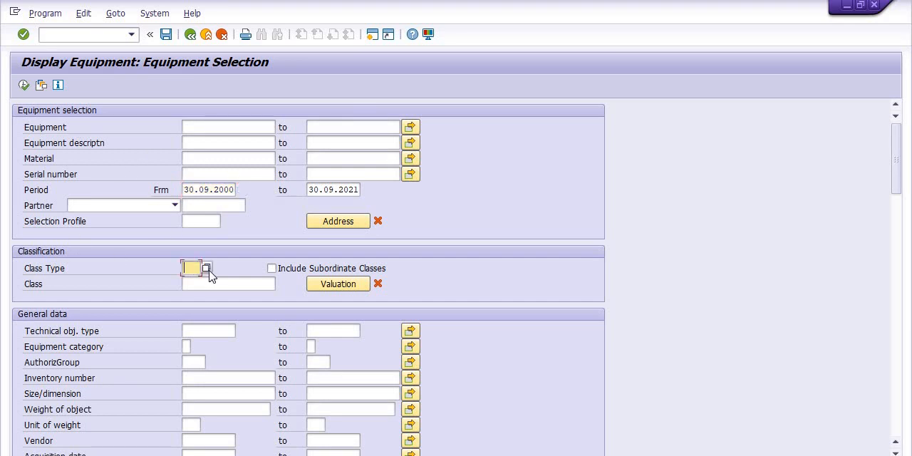
left_click(205, 268)
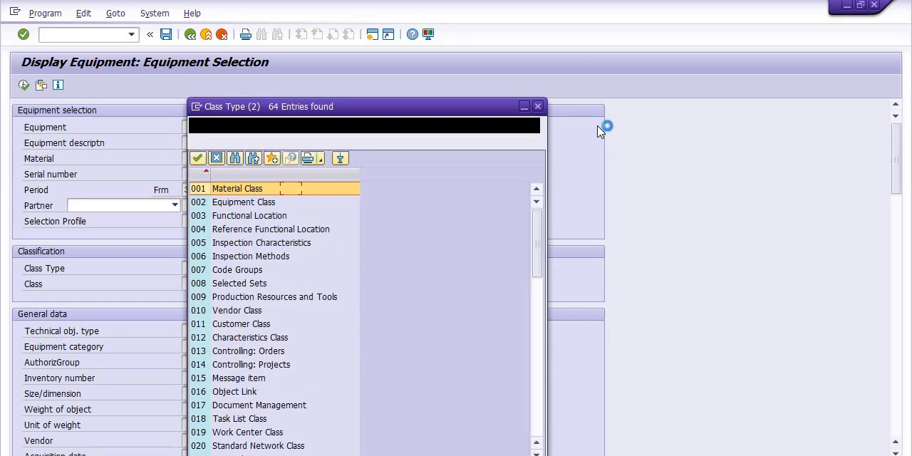
left_click(538, 106)
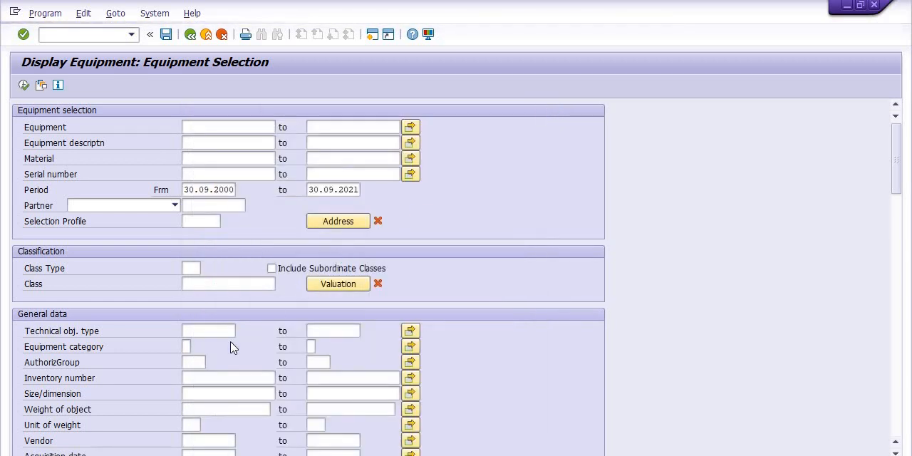
left_click(186, 346)
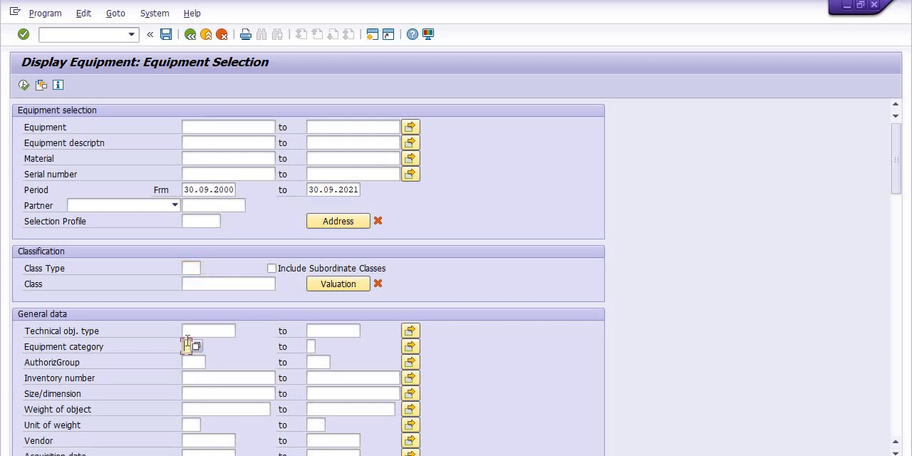
left_click(196, 348)
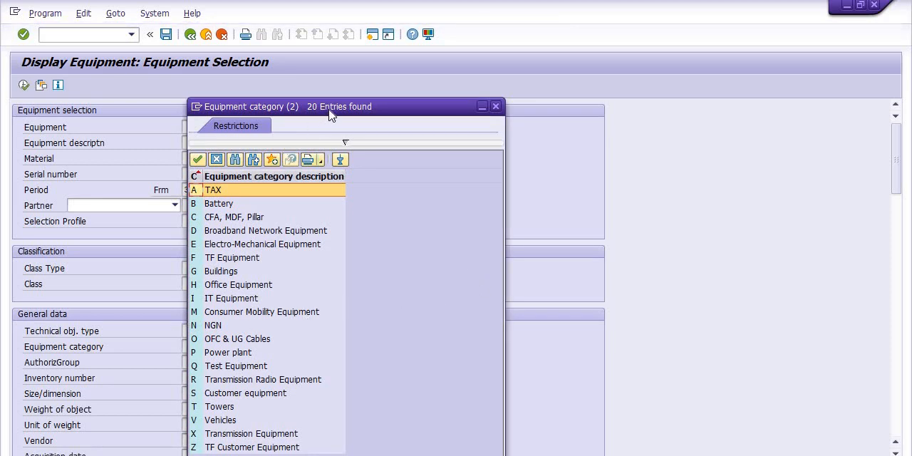
left_click_drag(331, 113, 346, 54)
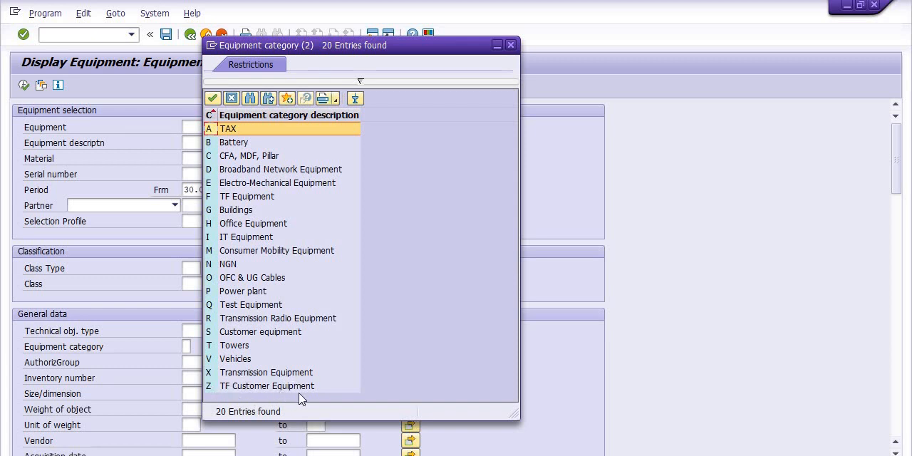
left_click(511, 45)
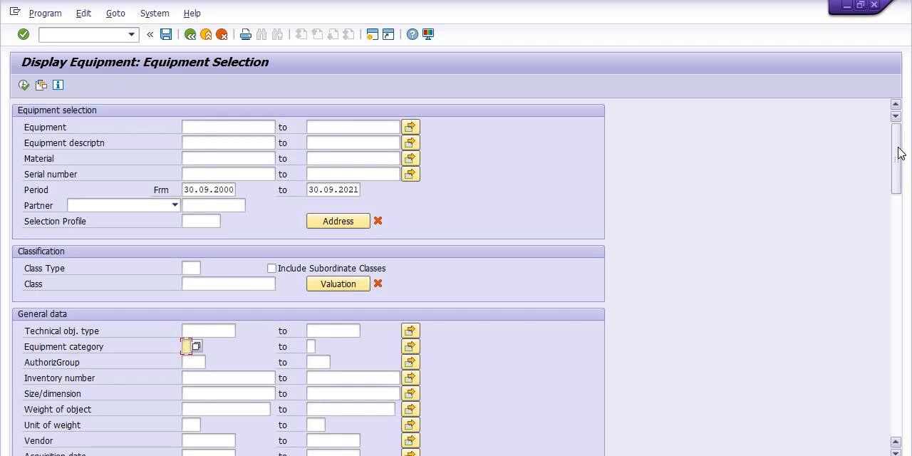
Restrict the selection to maintenance plant 1704 in the location data.
left_click_drag(899, 154, 905, 188)
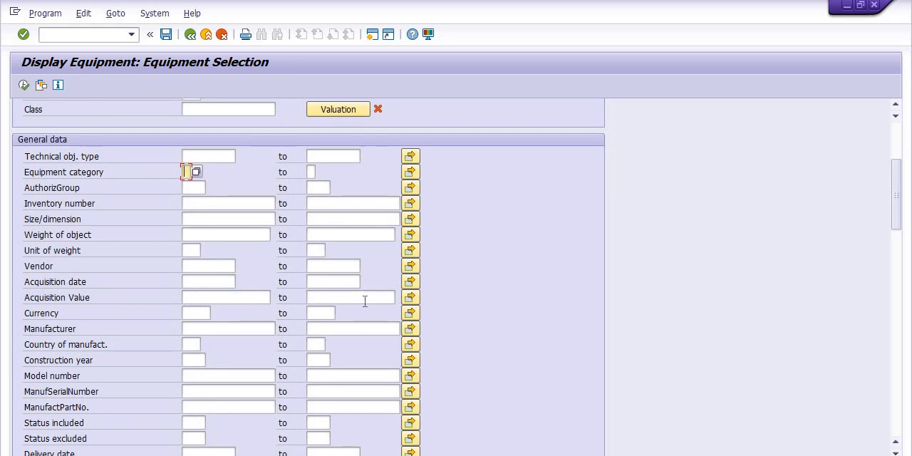
scroll(365, 301, "down", 2)
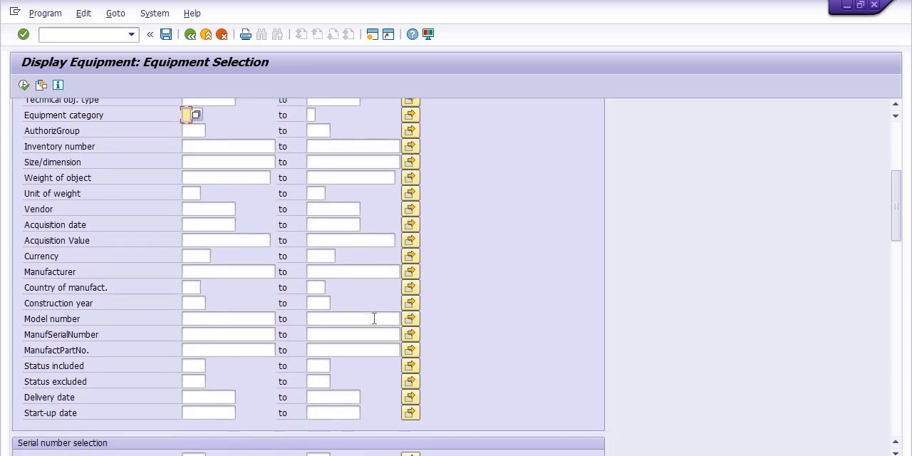
scroll(374, 319, "down", 5)
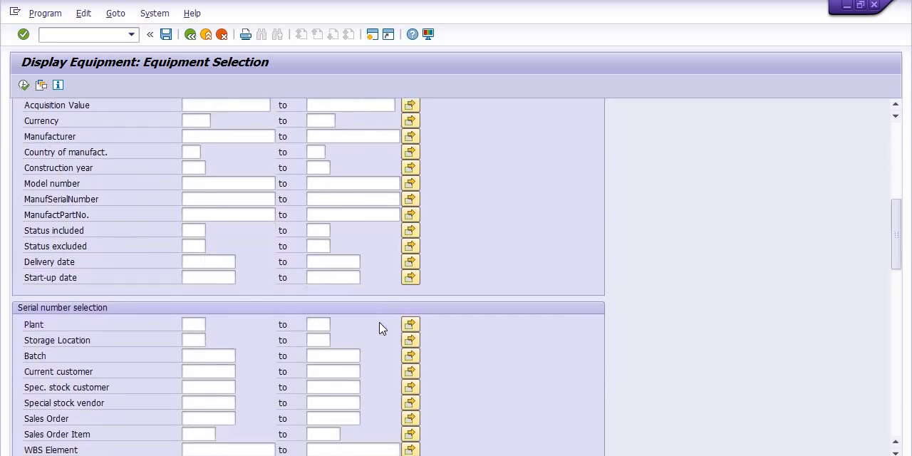
scroll(381, 330, "down", 4)
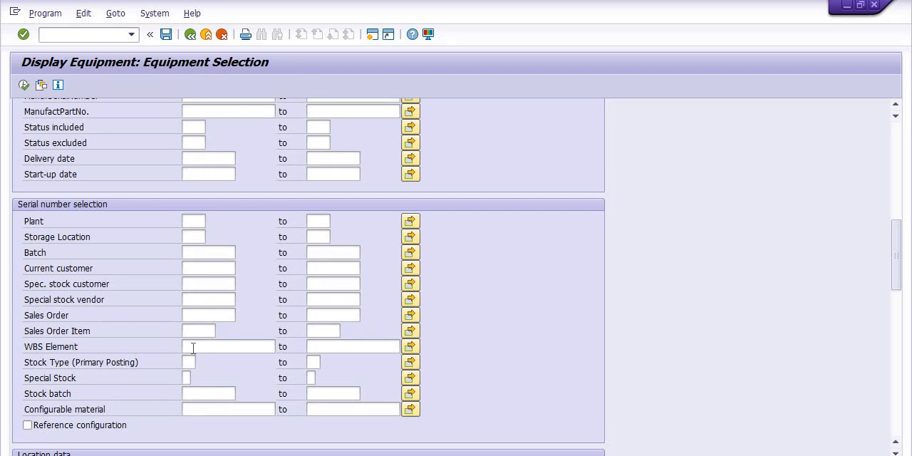
scroll(193, 348, "down", 5)
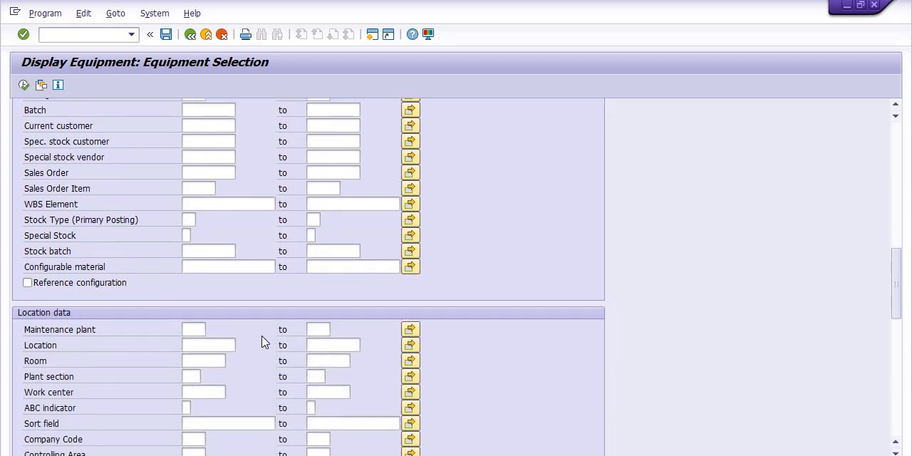
scroll(265, 347, "down", 2)
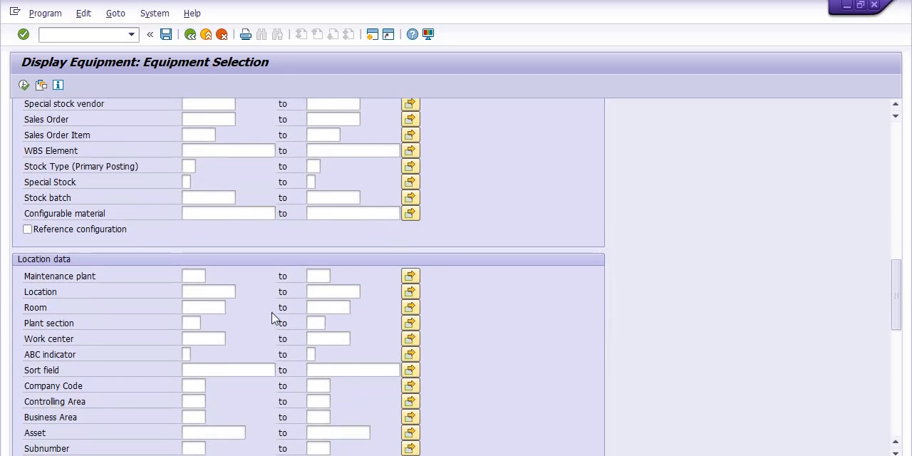
left_click(198, 276)
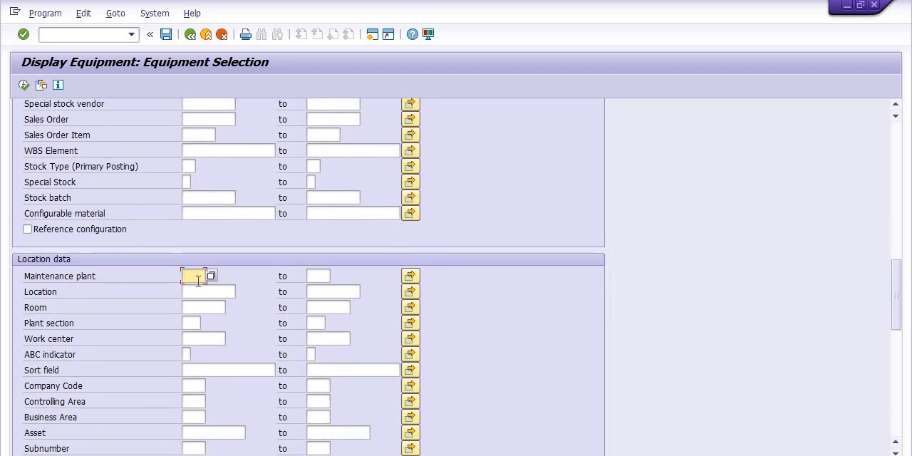
type("170")
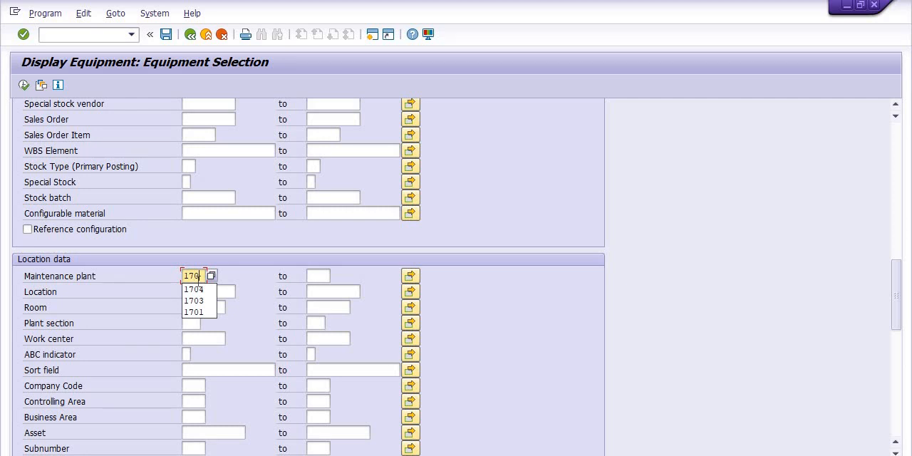
type("4")
Choose the /ASSET-EQPT layout for the output and execute the equipment selection.
left_click_drag(895, 290, 899, 371)
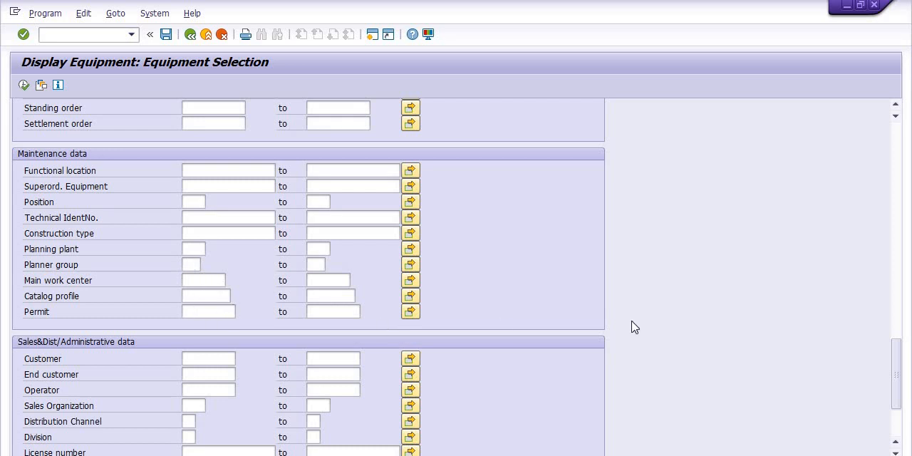
scroll(748, 316, "down", 2)
scroll(749, 317, "down", 2)
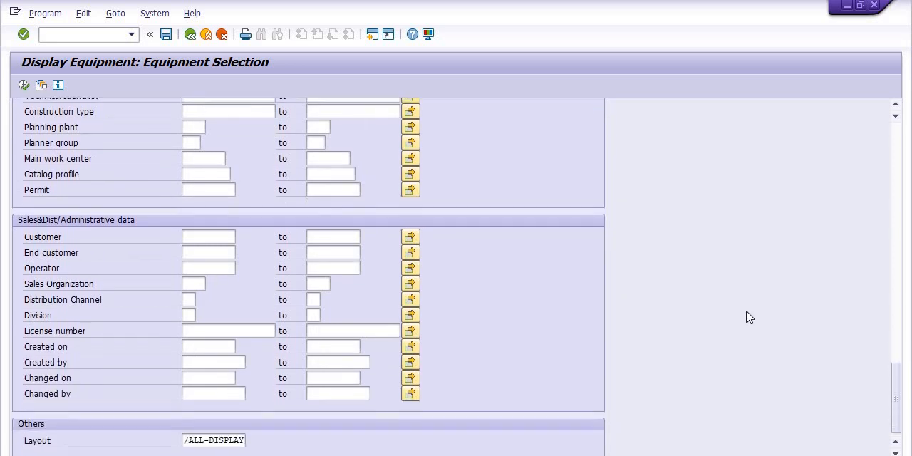
left_click(246, 440)
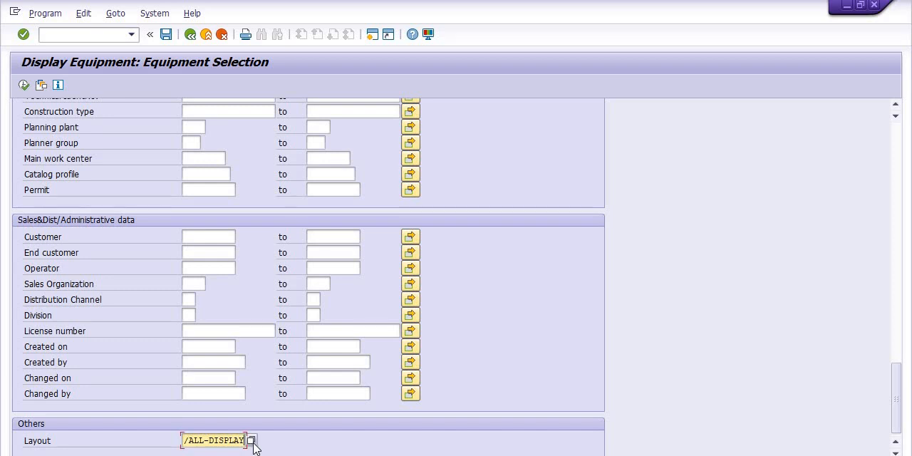
left_click(260, 441)
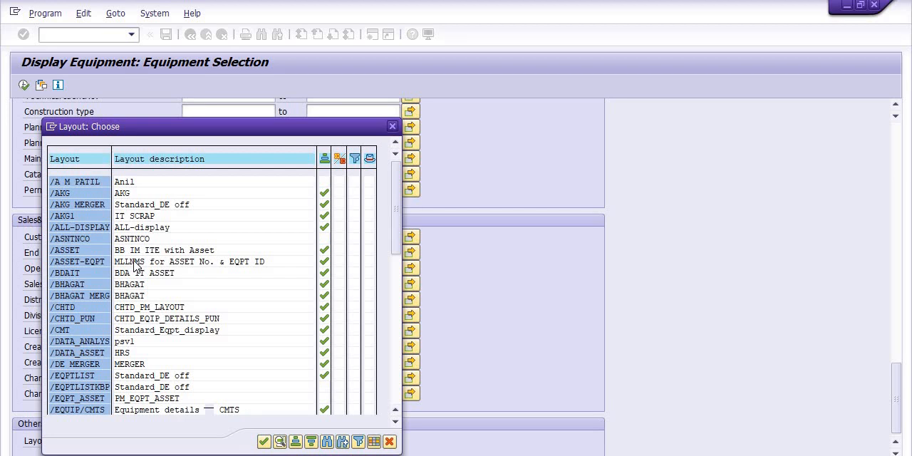
left_click(135, 264)
double_click(91, 263)
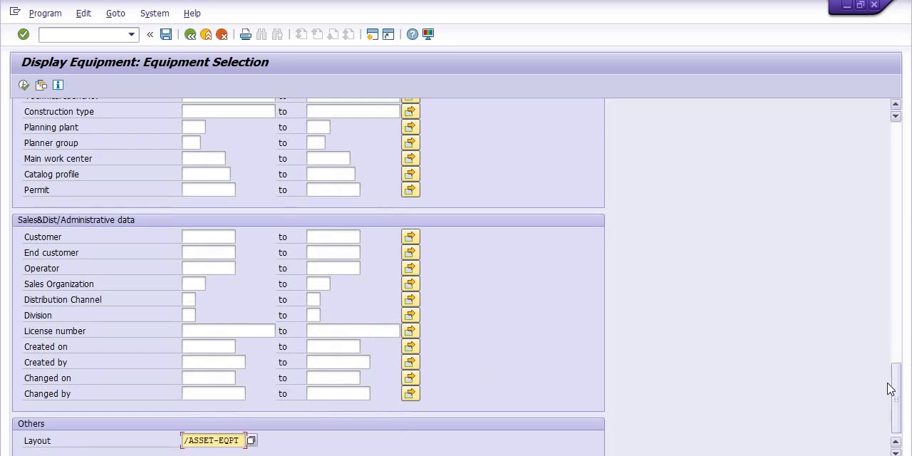
scroll(898, 260, "up", 15)
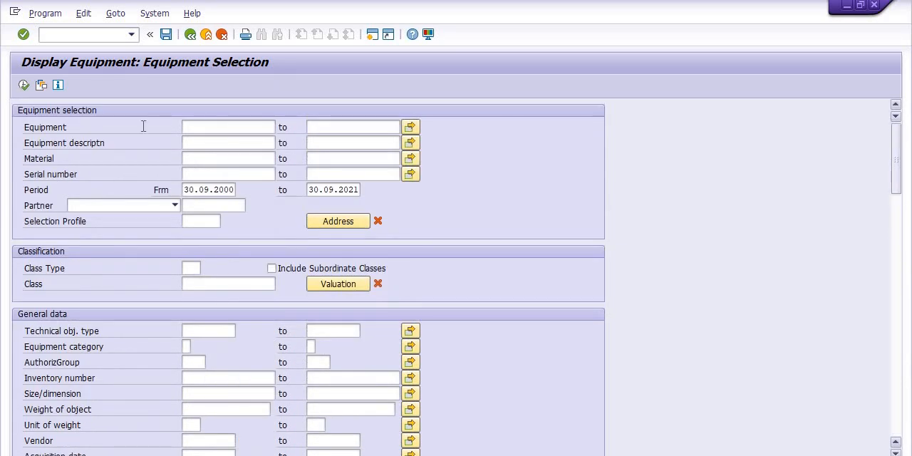
left_click(25, 85)
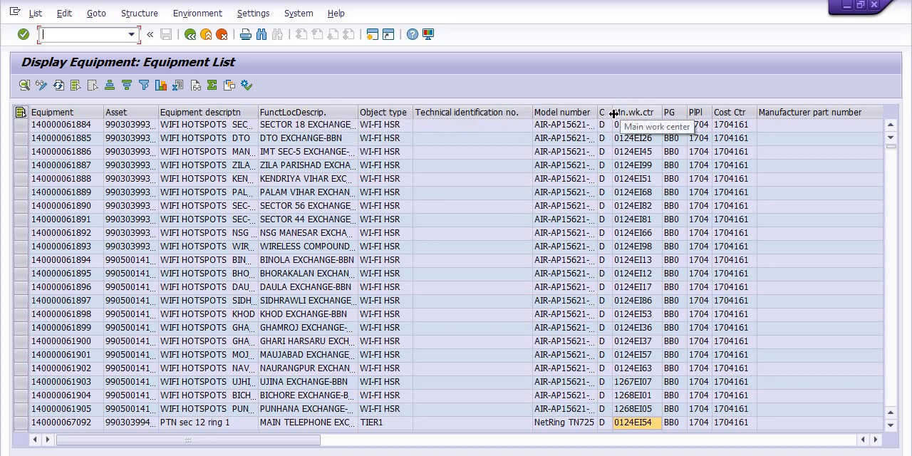
Widen the equipment category column in the equipment list and select the whole column.
left_click_drag(616, 113, 626, 112)
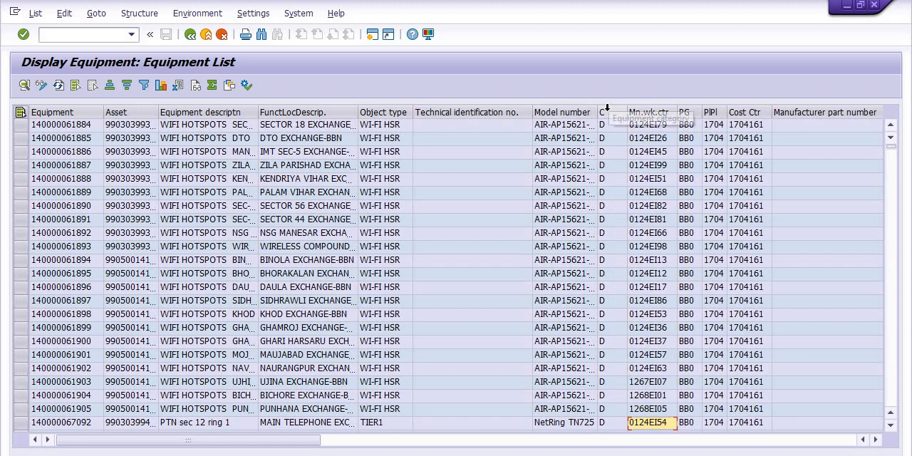
left_click(610, 114)
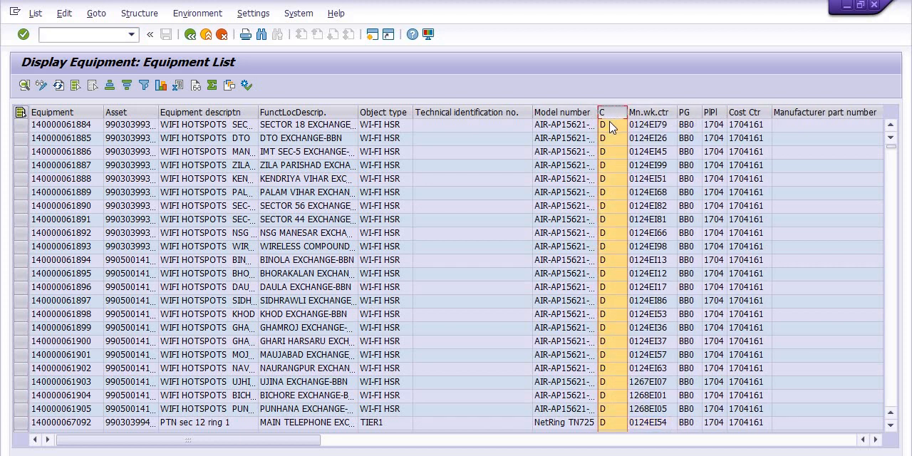
left_click(614, 136)
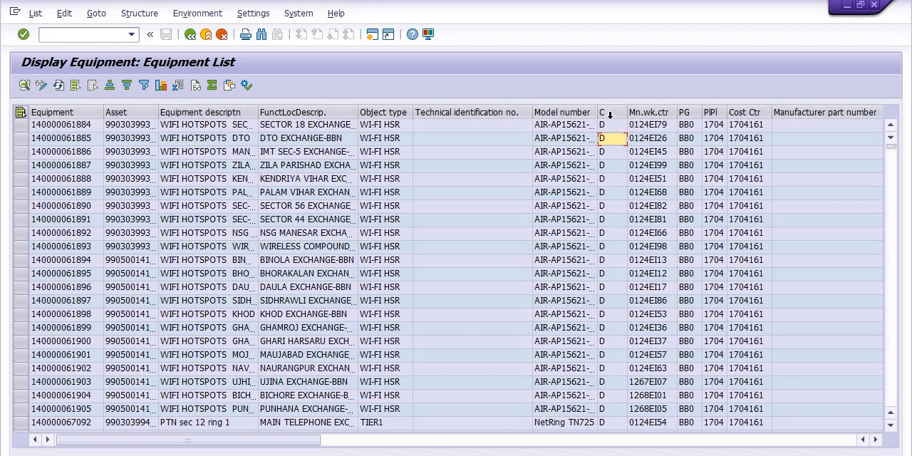
left_click(611, 114)
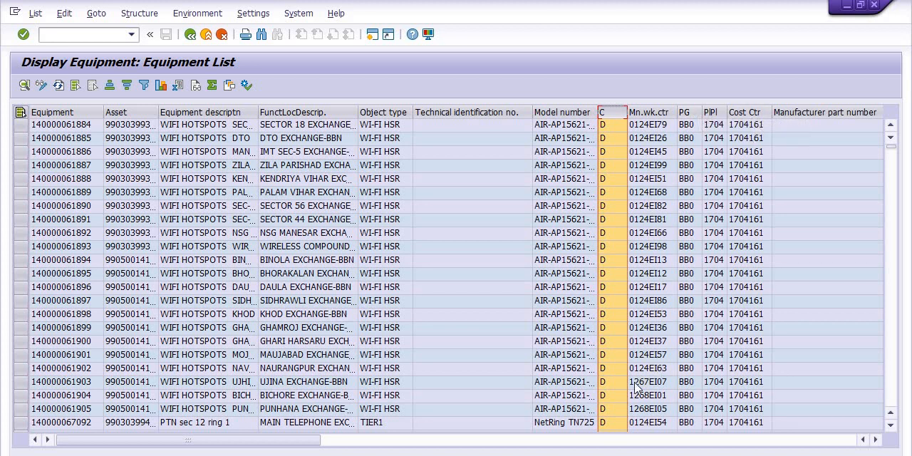
Widen the narrow column beside Plnt and the Acquisition date column until the full dates can be read.
left_click_drag(305, 439, 627, 443)
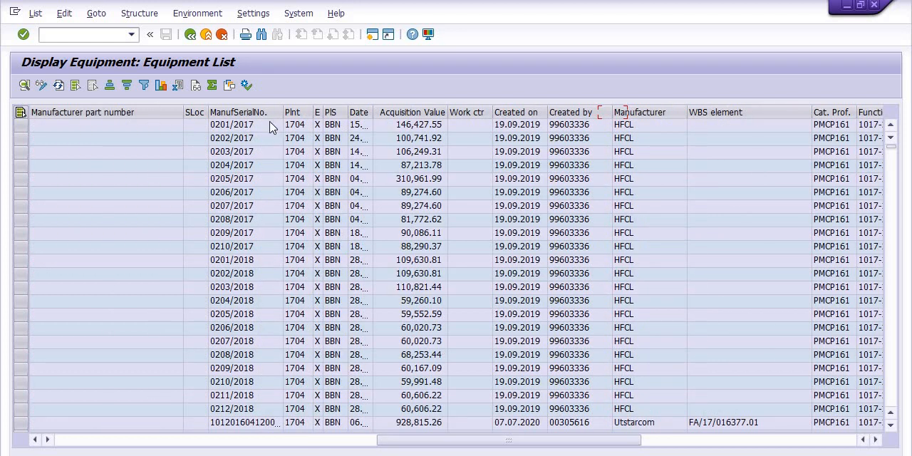
left_click_drag(322, 113, 332, 113)
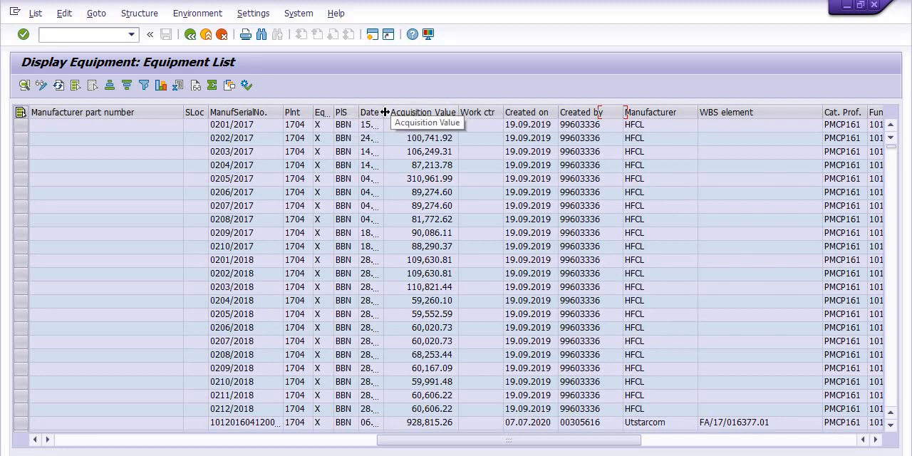
left_click_drag(385, 112, 427, 112)
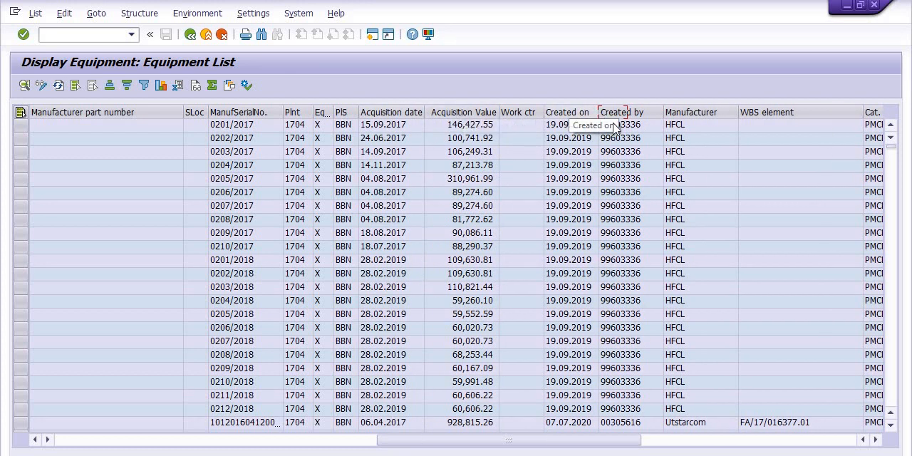
Narrow the Manufacturer column and review the remaining columns of the equipment list through Material Description.
left_click_drag(738, 112, 687, 112)
scroll(773, 183, "down", 7)
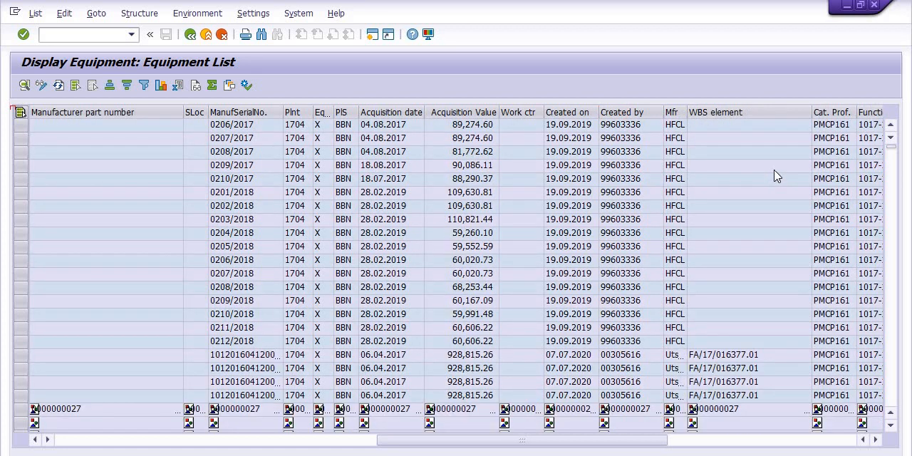
left_click_drag(630, 443, 776, 444)
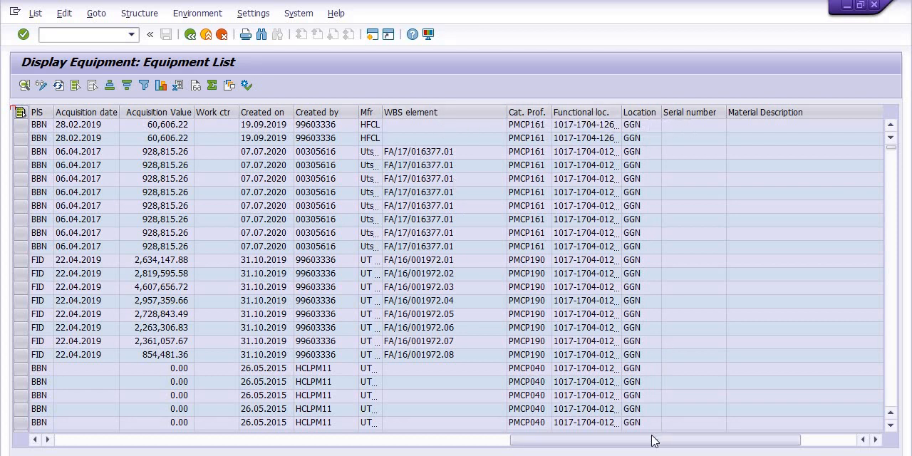
left_click_drag(654, 441, 757, 440)
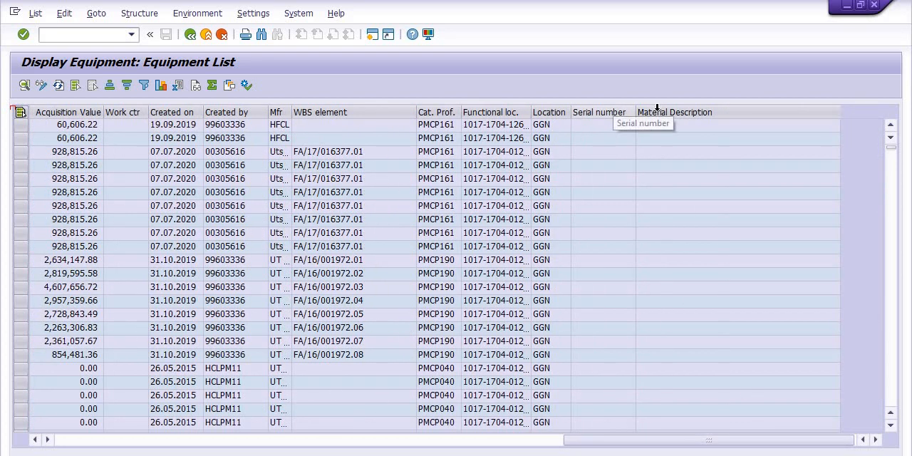
left_click_drag(646, 446, 136, 434)
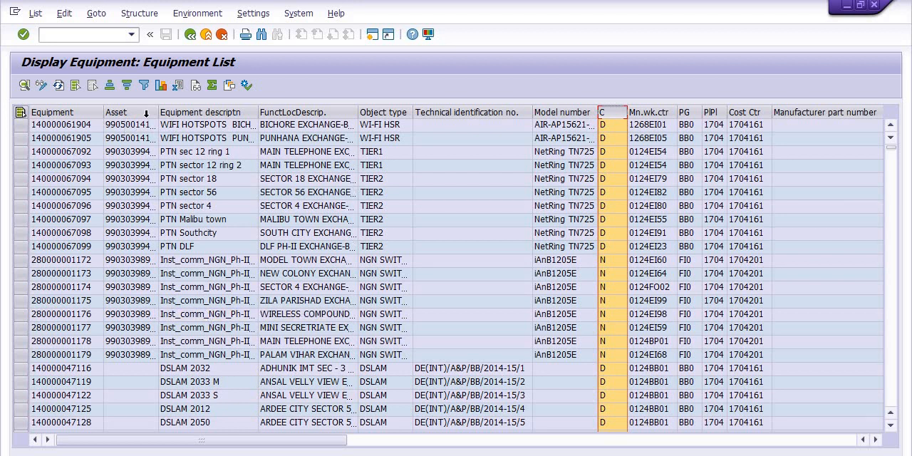
Add the Address number field to the displayed columns of the layout and check it in the equipment list.
left_click(228, 87)
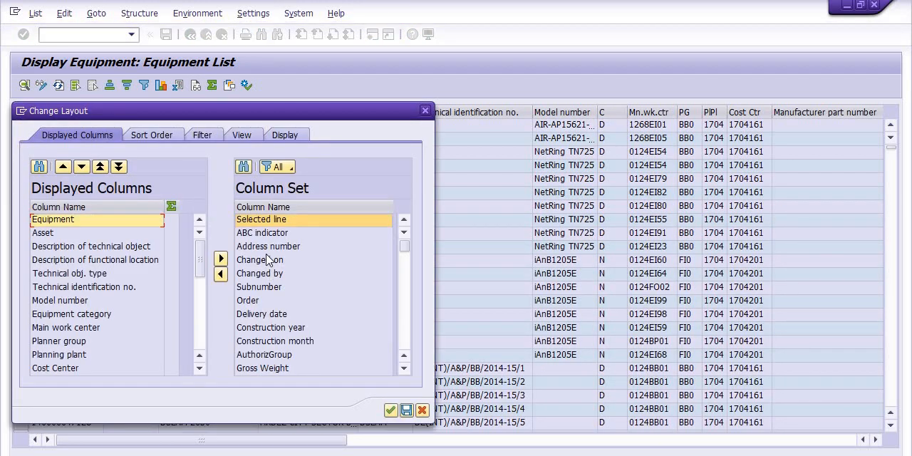
left_click(272, 248)
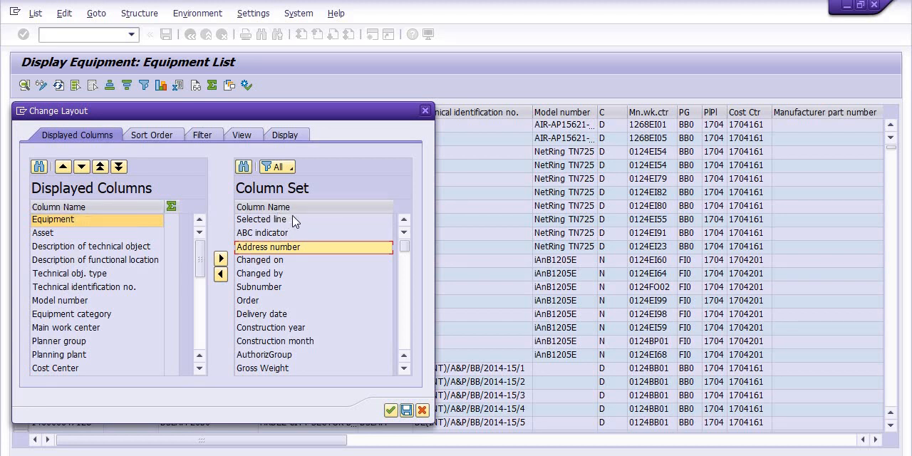
left_click(221, 274)
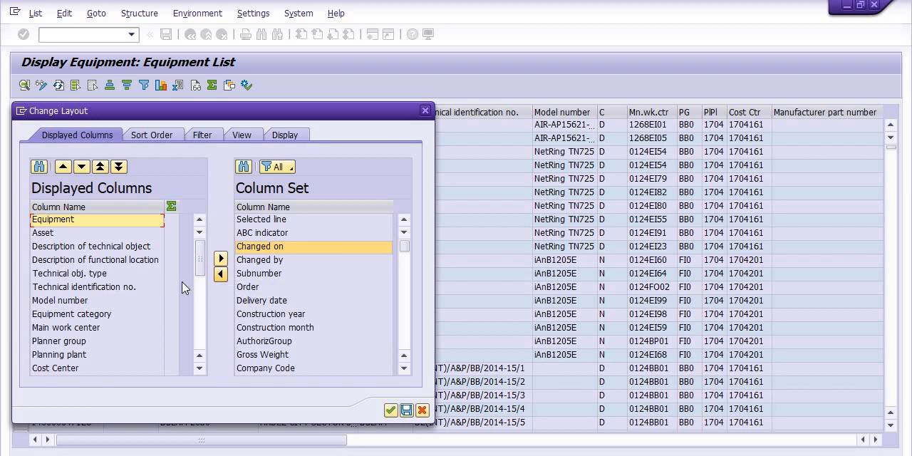
left_click(390, 411)
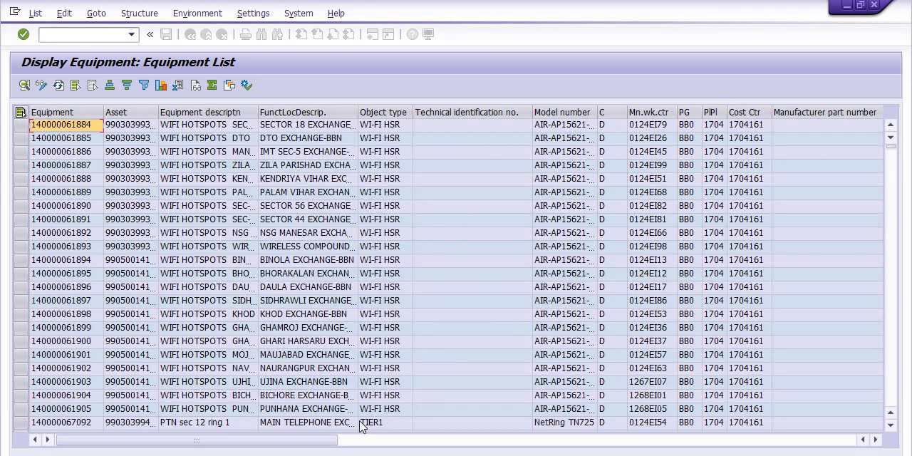
left_click_drag(714, 440, 872, 441)
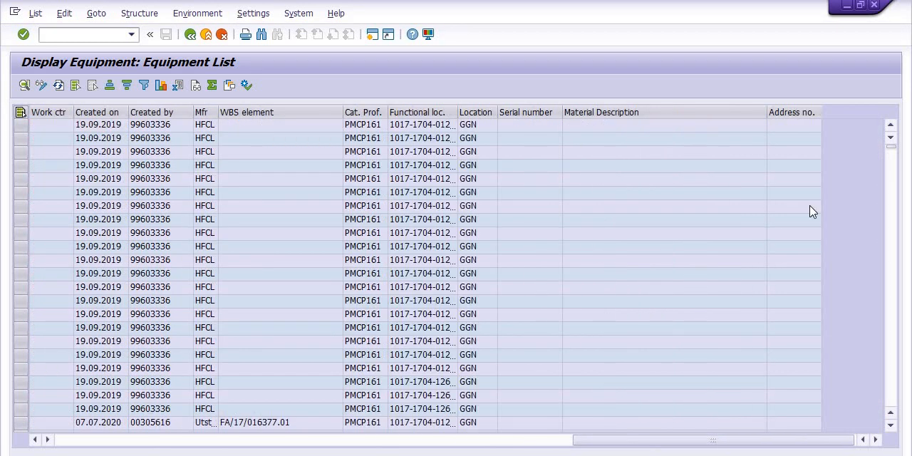
left_click_drag(716, 441, 82, 425)
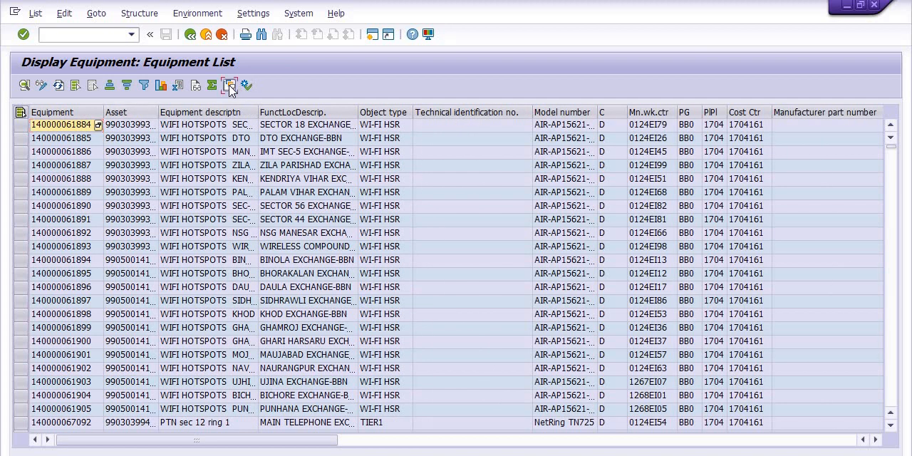
Remove the Address number field from the displayed columns of the layout and check the equipment list.
left_click(230, 87)
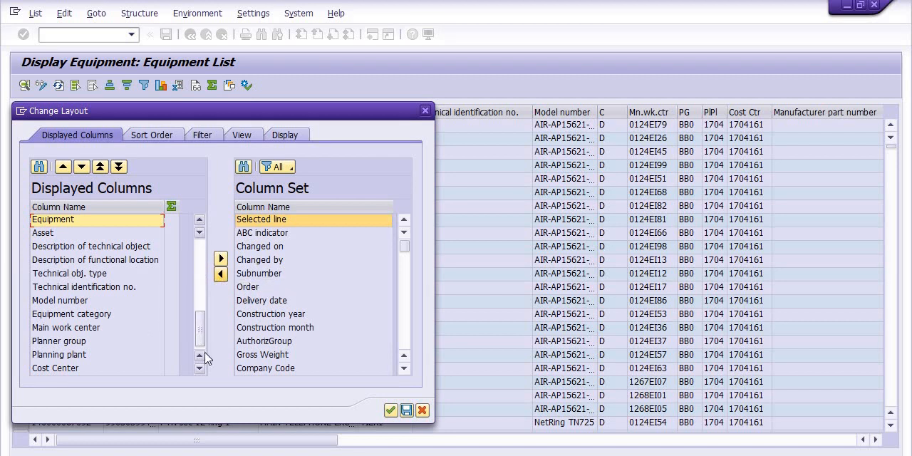
scroll(77, 364, "down", 4)
left_click(77, 355)
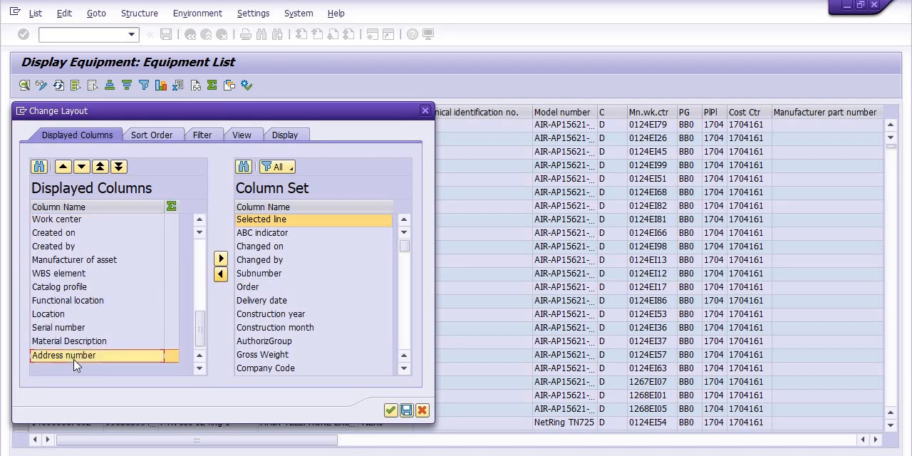
left_click(221, 260)
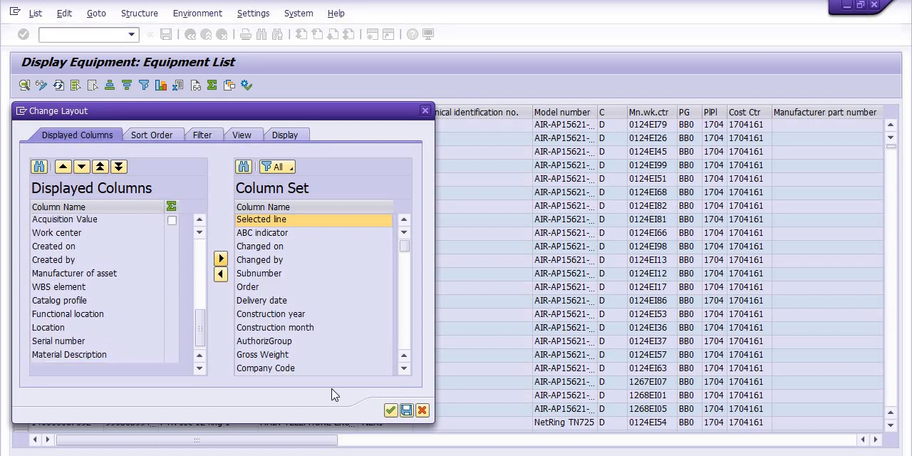
left_click(390, 411)
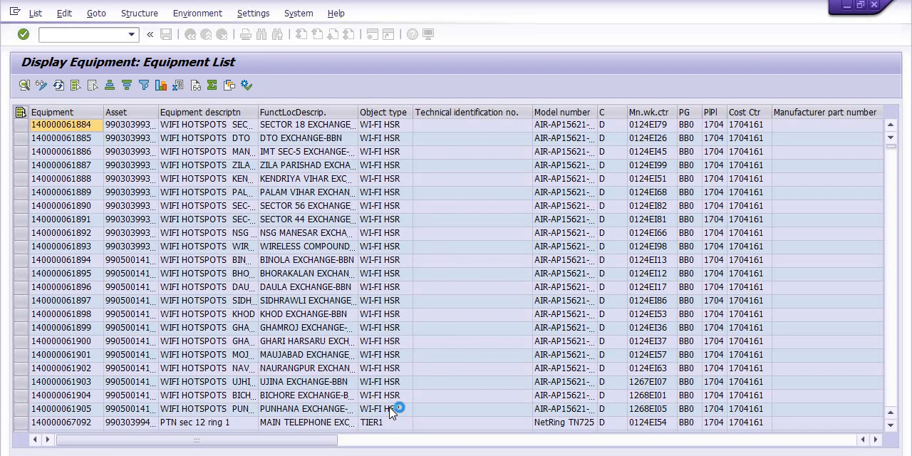
left_click_drag(297, 441, 803, 441)
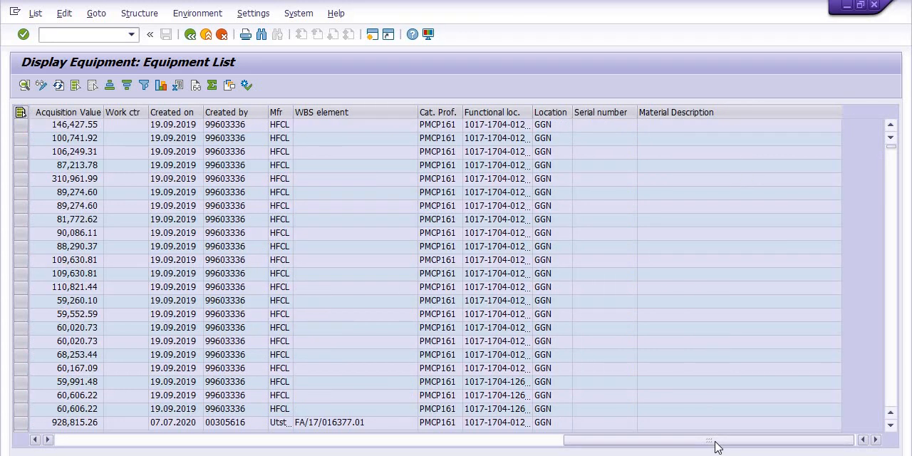
left_click_drag(717, 447, 101, 396)
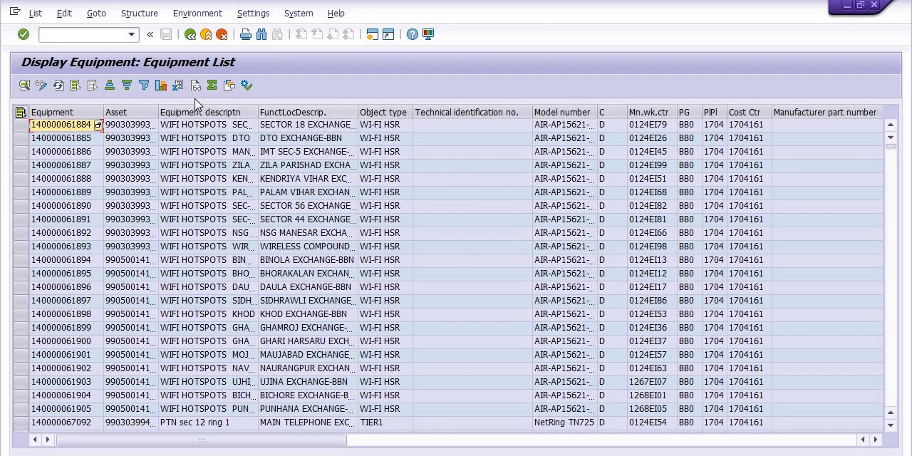
left_click(34, 12)
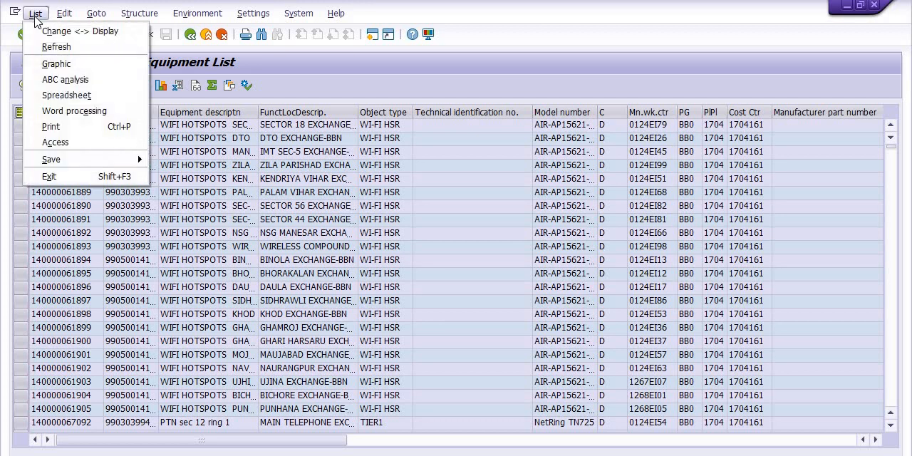
left_click(66, 95)
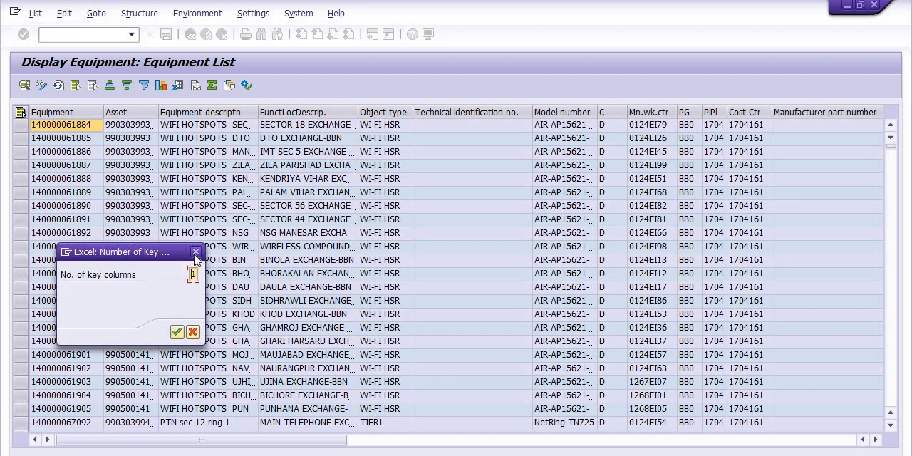
left_click(195, 253)
Save the equipment list as a local file in Spreadsheet format, named 1704.xls, in the EQUIP\New folder (2) directory.
left_click(45, 16)
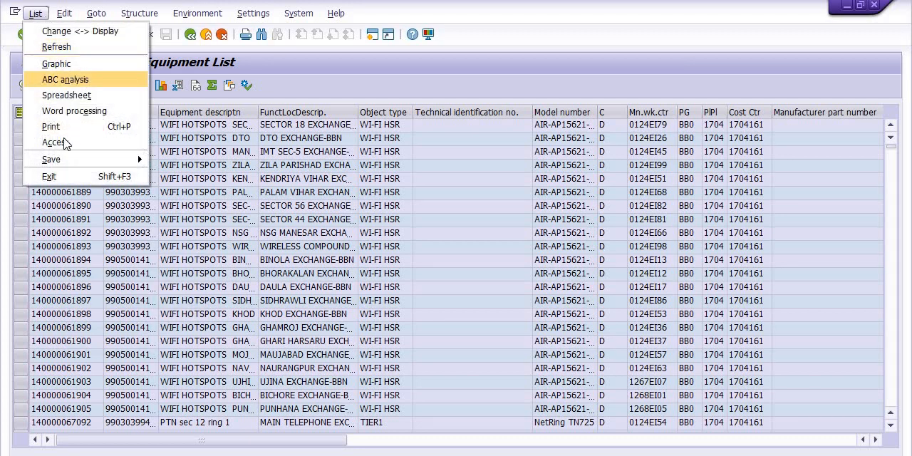
mouse_move(79, 160)
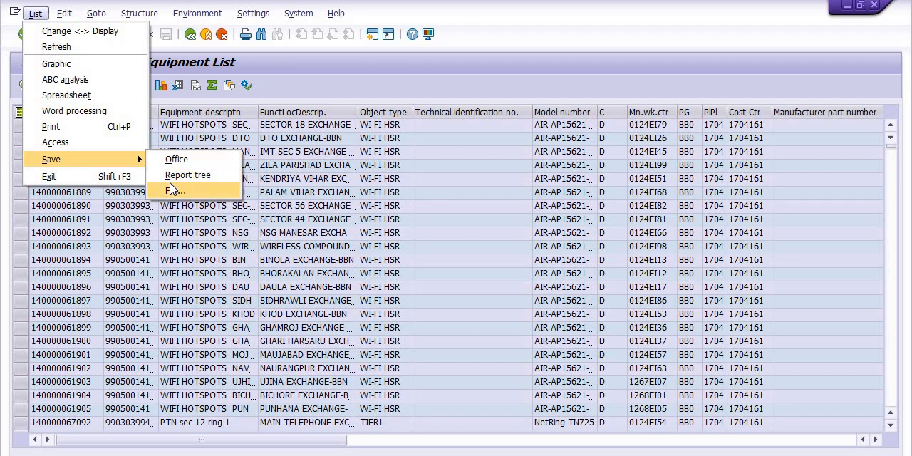
left_click(172, 188)
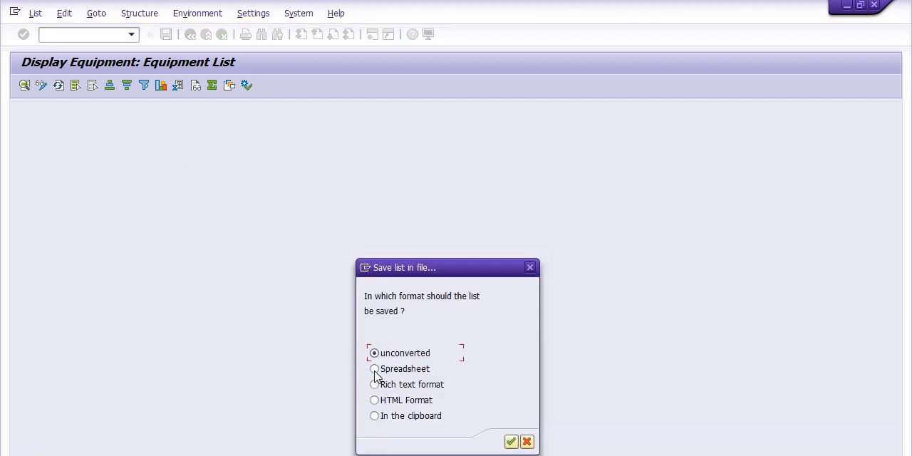
left_click(374, 369)
left_click(511, 441)
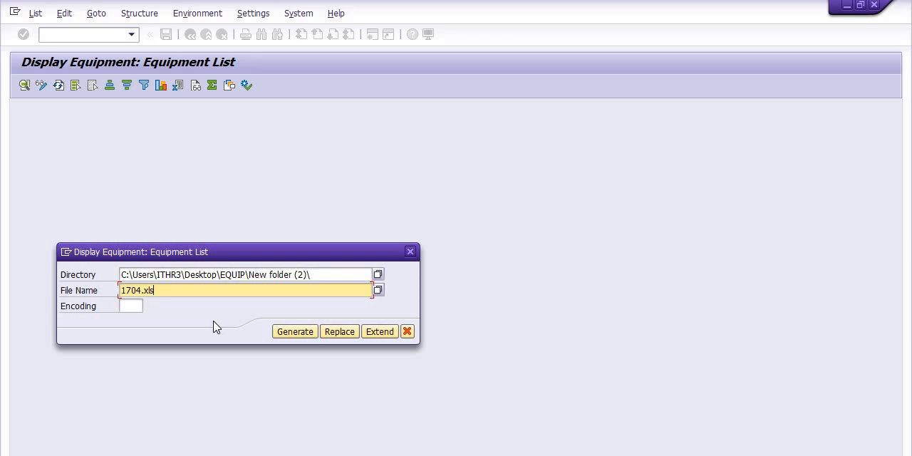
left_click(292, 333)
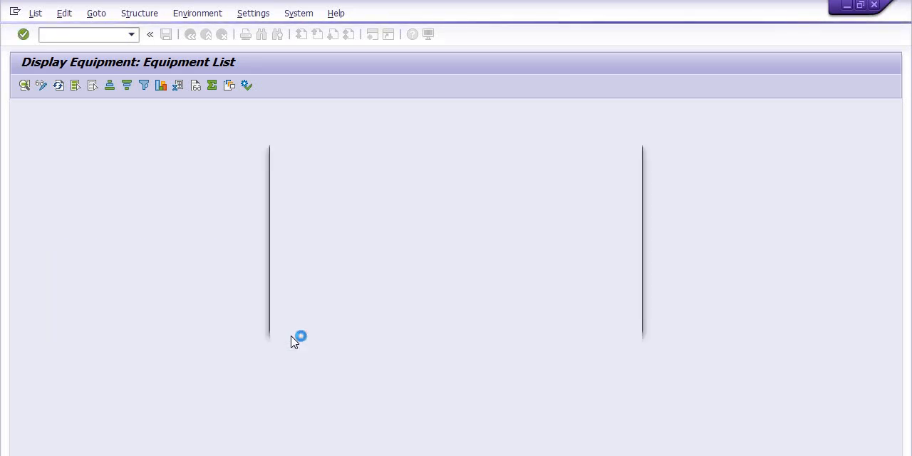
left_click(306, 328)
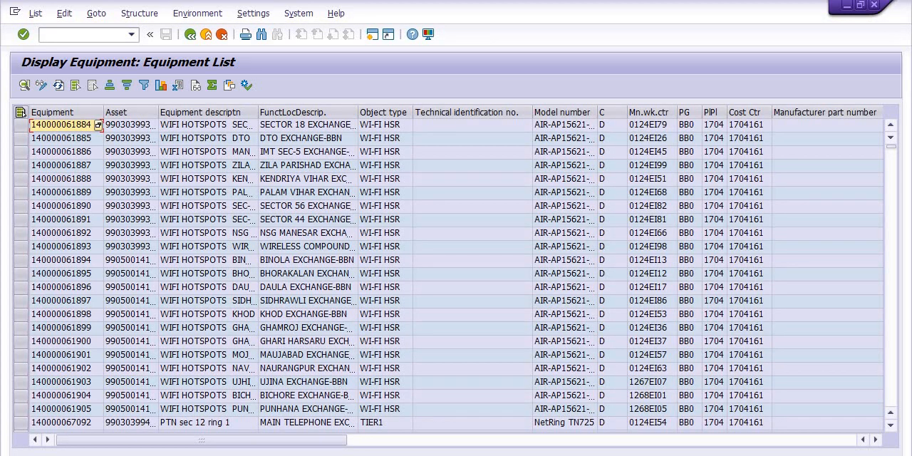
Switch to File Explorer, open 1704.xls in Excel despite the format mismatch, and maximize the workbook window.
mouse_move(340, 453)
left_click(340, 421)
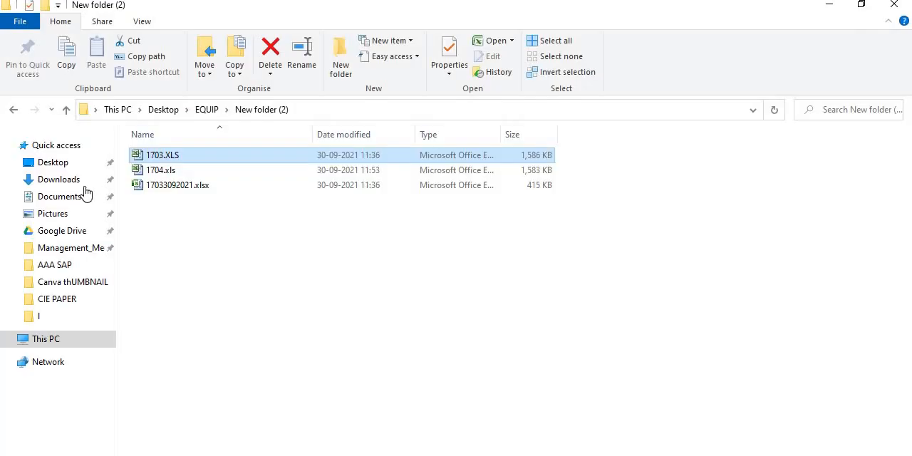
left_click(174, 172)
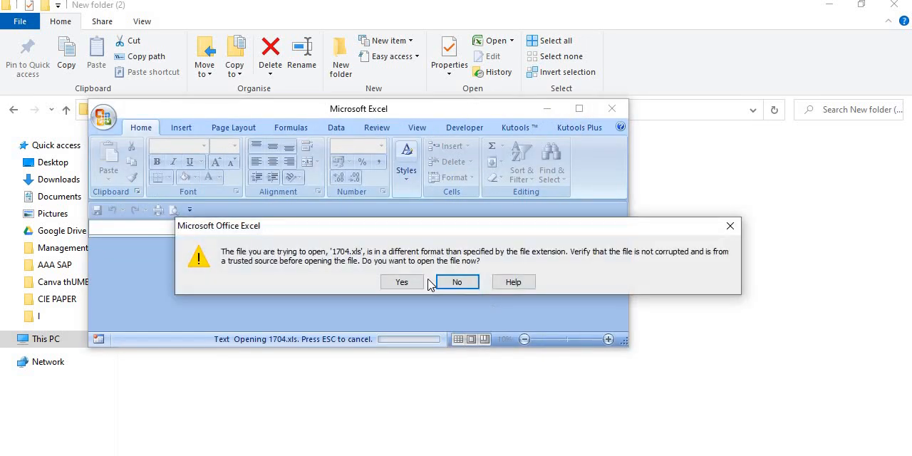
left_click(403, 282)
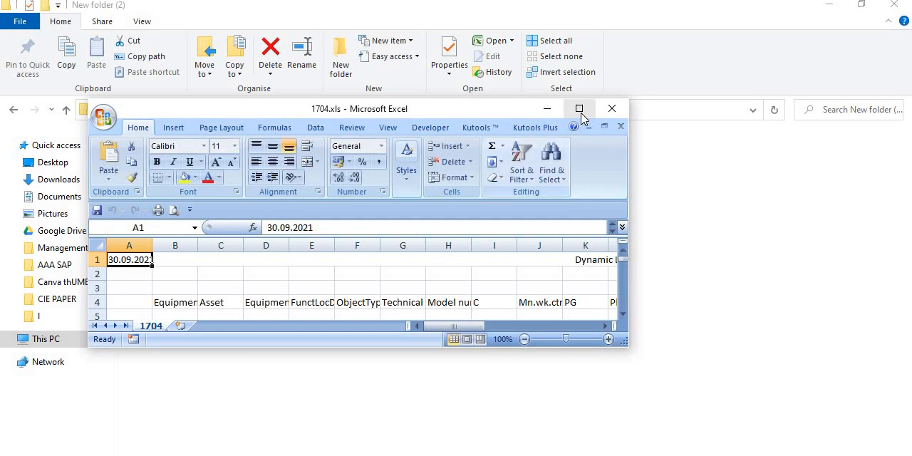
left_click(578, 109)
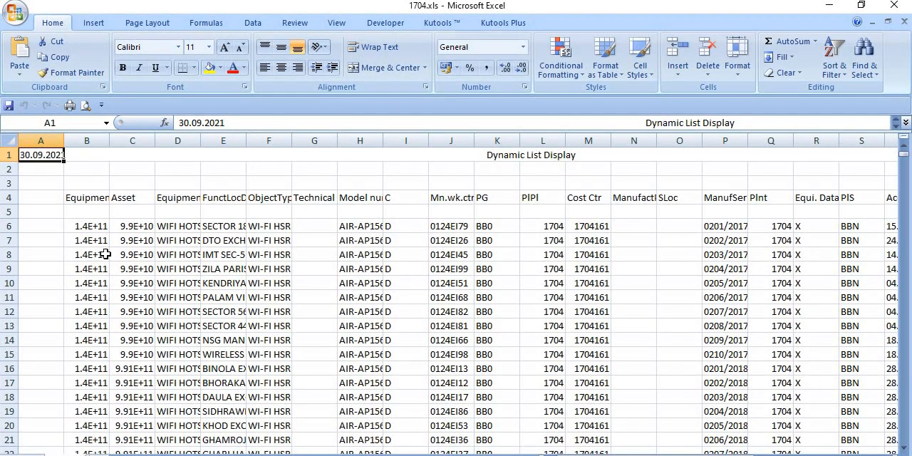
Delete column A, which holds only the report date, from the exported sheet.
left_click(44, 136)
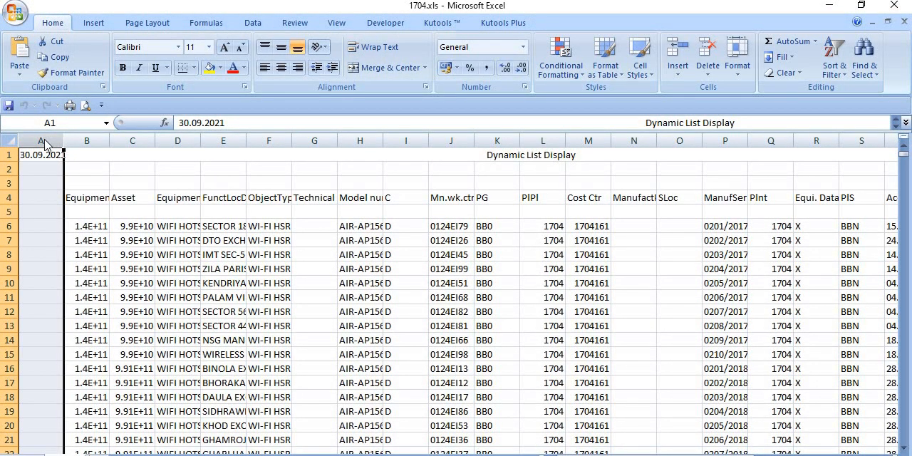
right_click(44, 143)
left_click(85, 225)
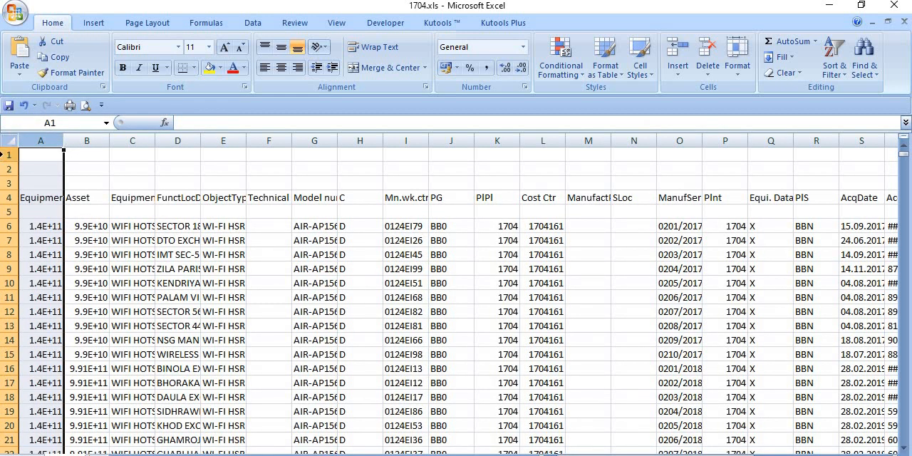
Delete the three rows above the column headings and the empty row directly beneath the headings.
left_click_drag(10, 154, 10, 183)
right_click(85, 166)
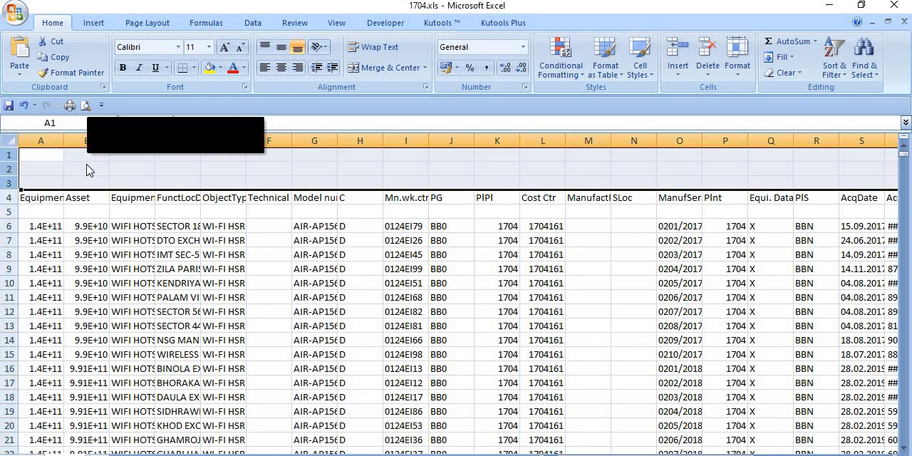
left_click(123, 253)
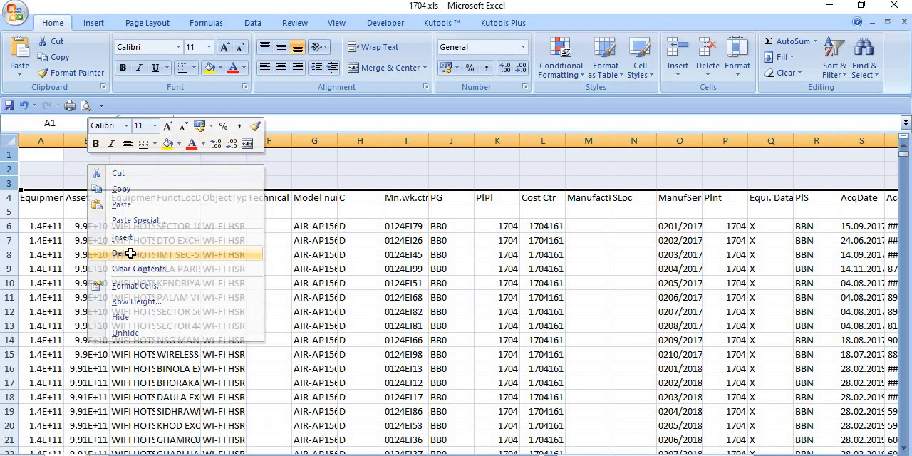
left_click(9, 169)
right_click(8, 170)
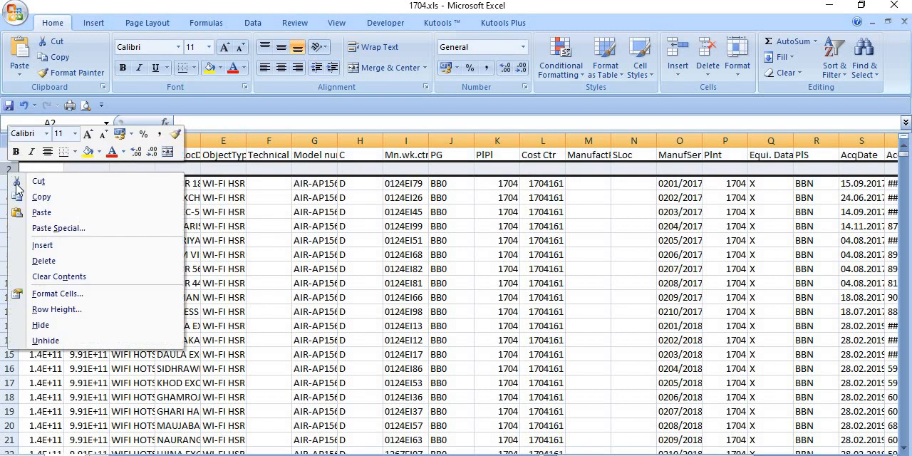
left_click(44, 261)
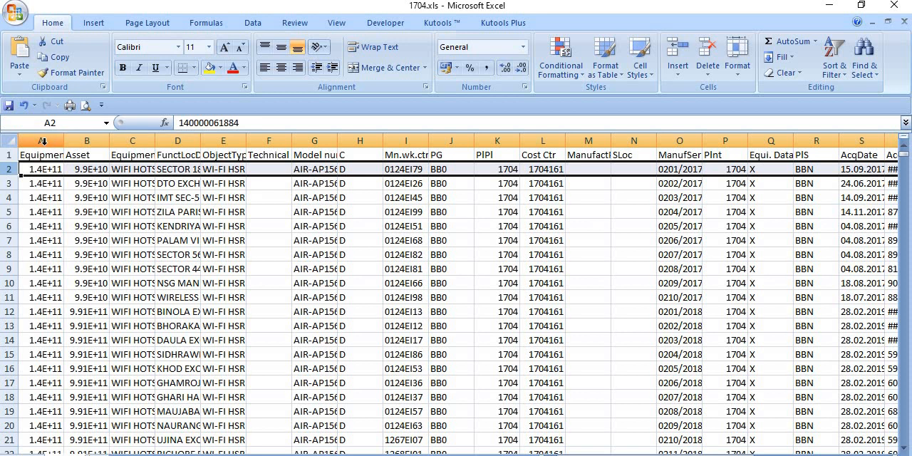
Format the Equipment and Asset columns A and B as Number with 0 decimal places and red negative numbers without a minus sign.
left_click_drag(42, 143, 66, 142)
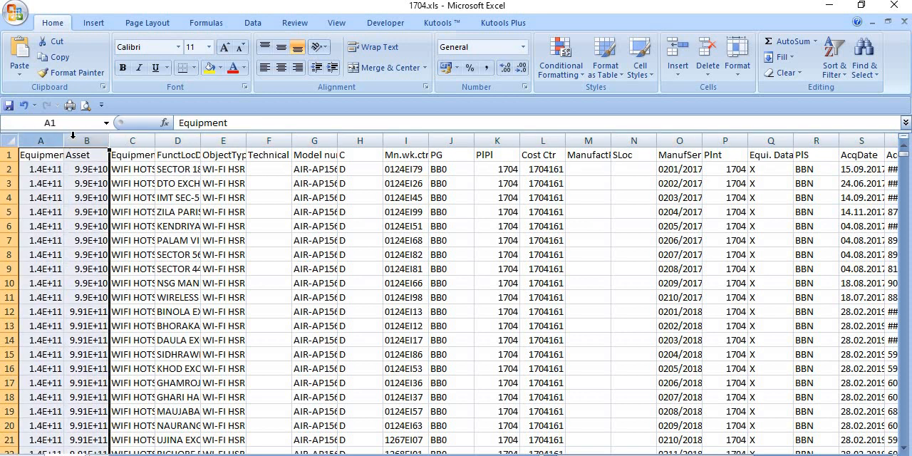
right_click(73, 142)
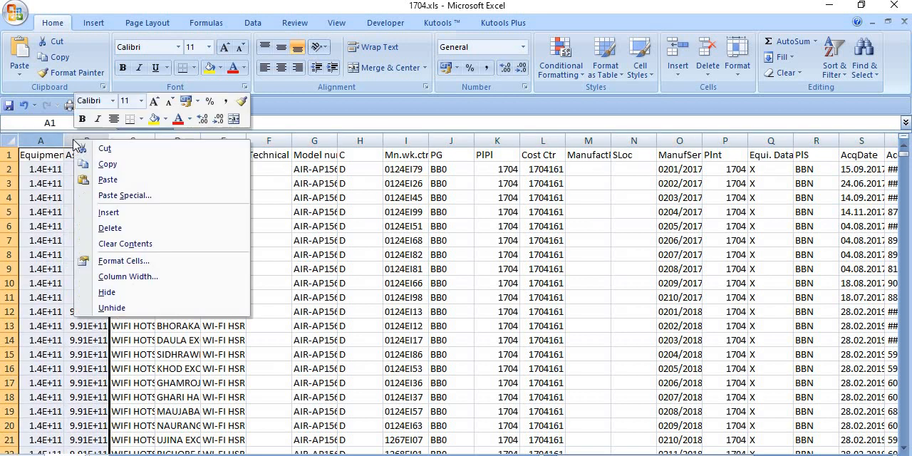
left_click(126, 261)
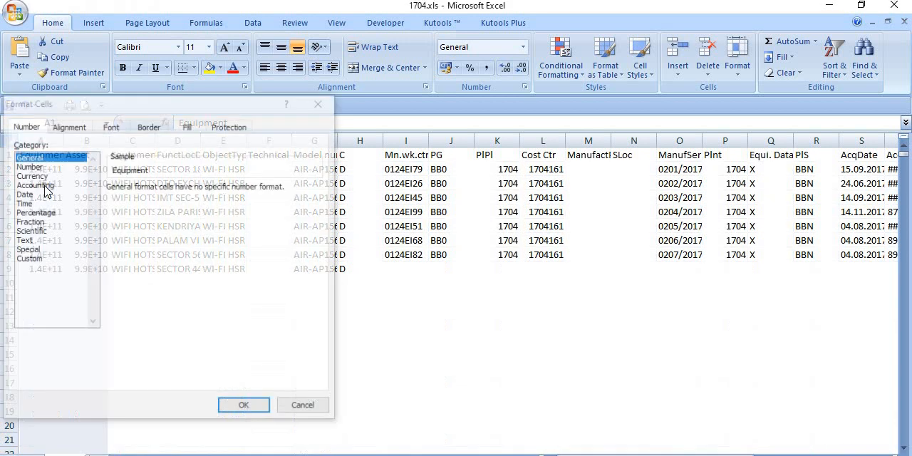
left_click(27, 166)
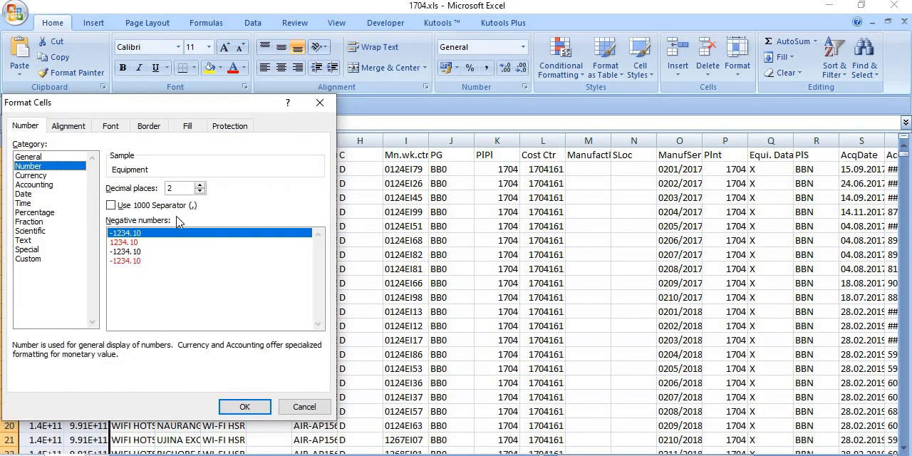
left_click(200, 191)
left_click(201, 191)
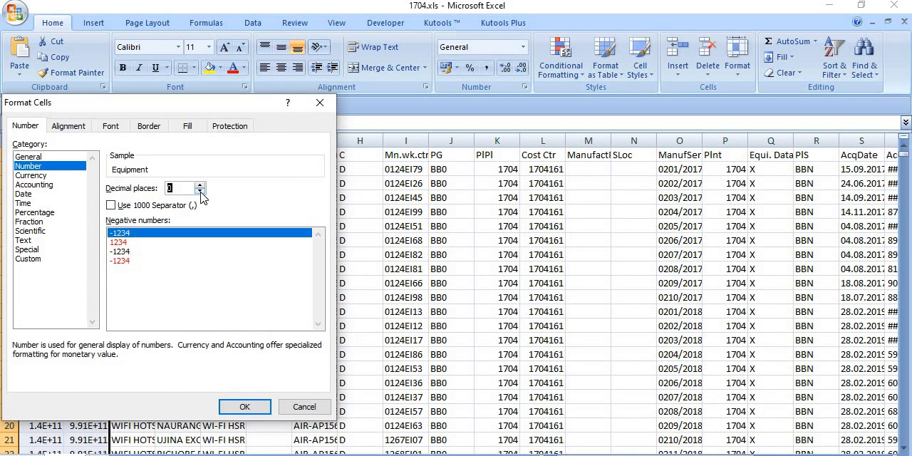
left_click(114, 242)
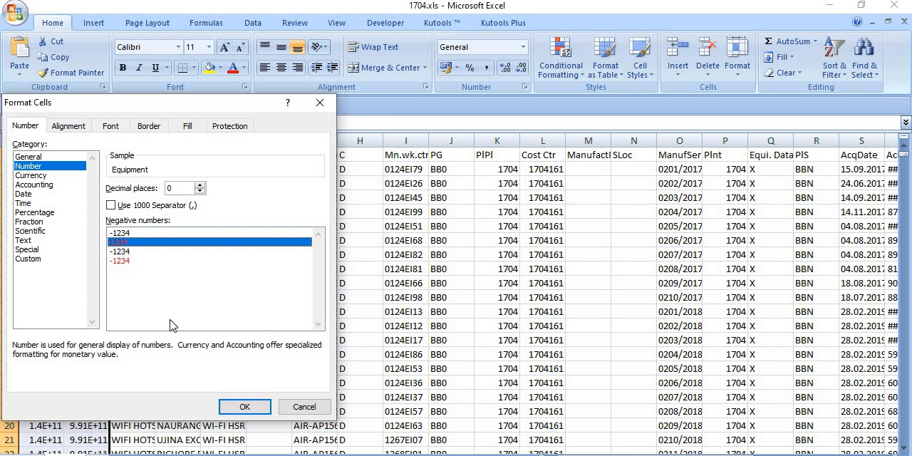
left_click(242, 407)
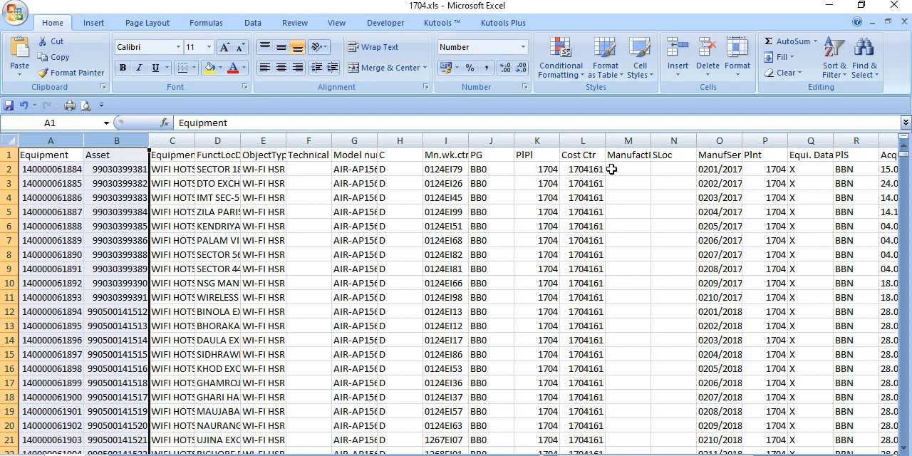
left_click(721, 397)
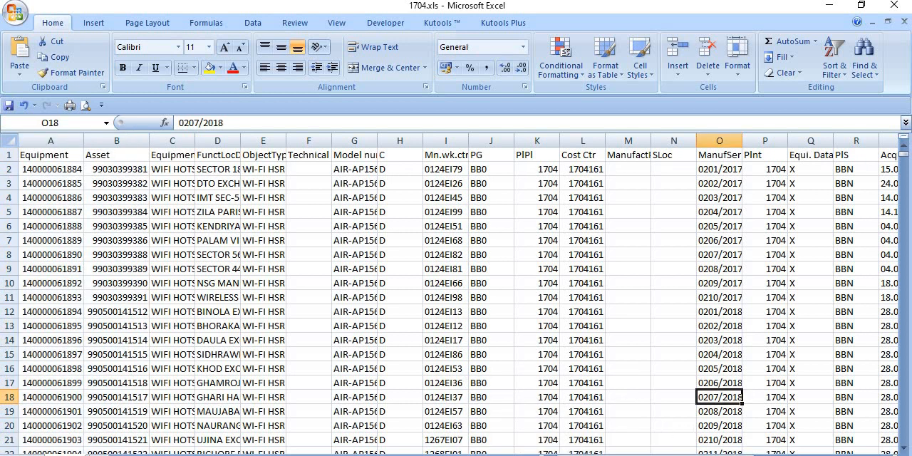
left_click(738, 454)
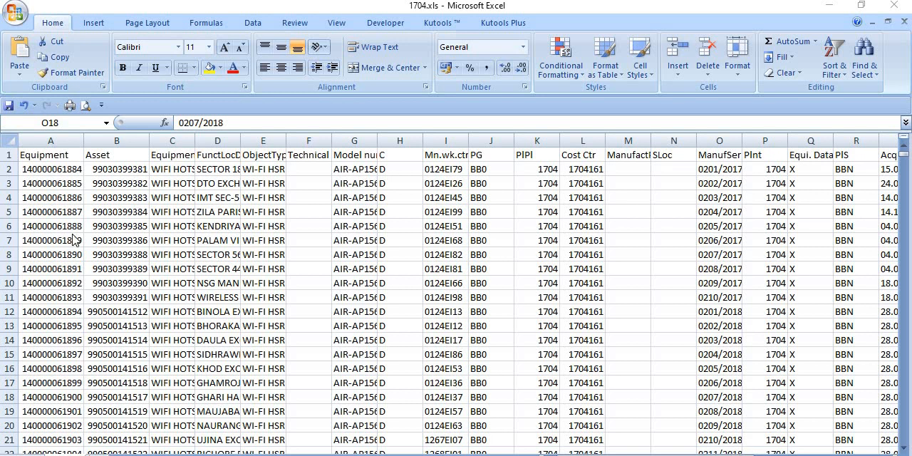
scroll(100, 244, "down", 5)
scroll(107, 246, "down", 6)
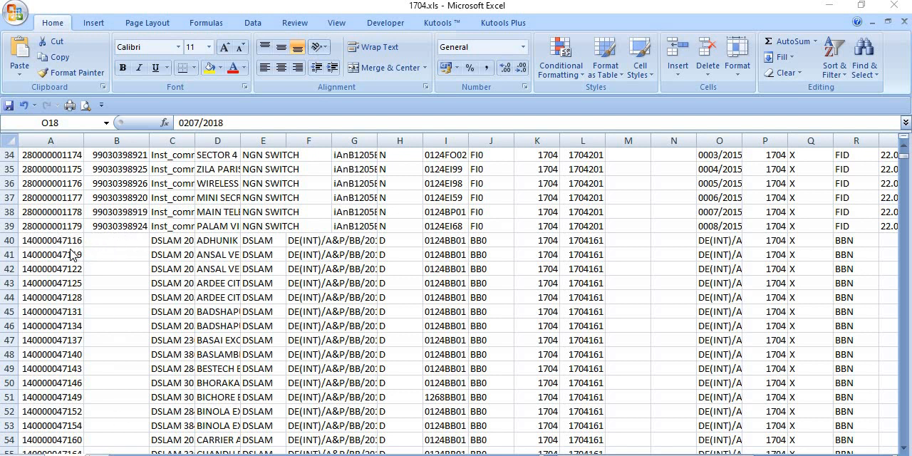
scroll(339, 276, "up", 1)
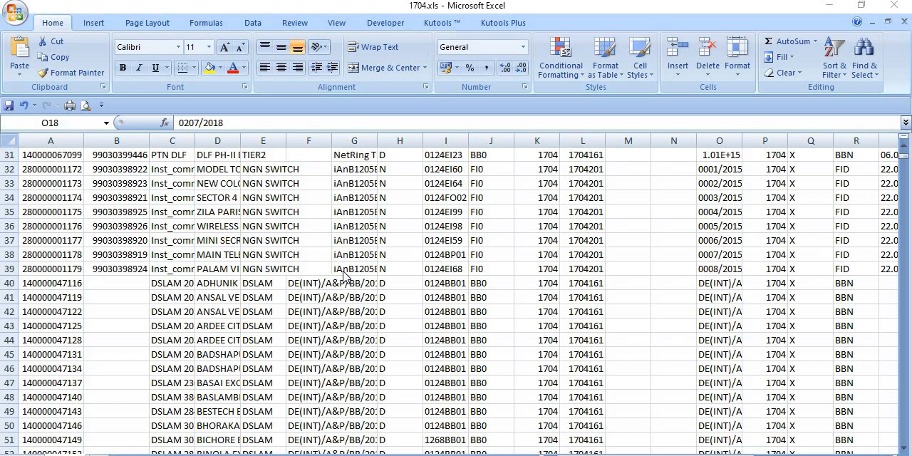
scroll(339, 276, "up", 1)
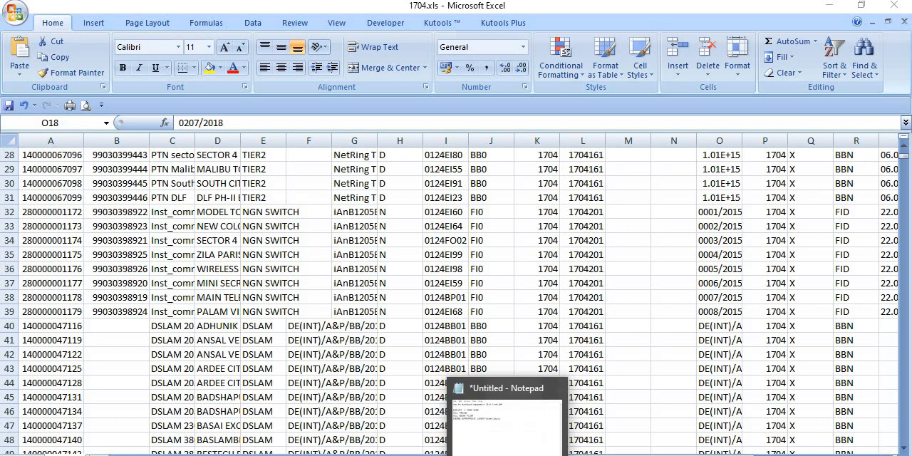
Switch to the untitled Notepad file with the SAP download notes and move its window over columns C to L of the sheet.
left_click(506, 392)
left_click(502, 453)
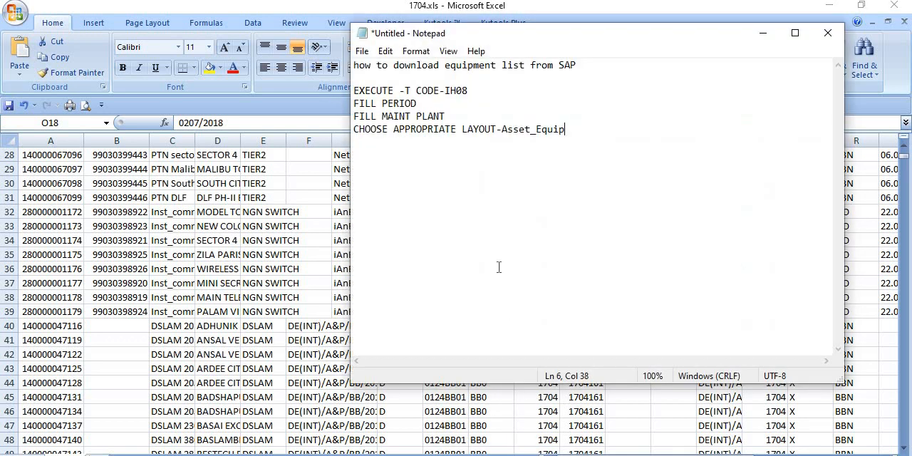
left_click_drag(567, 39, 306, 49)
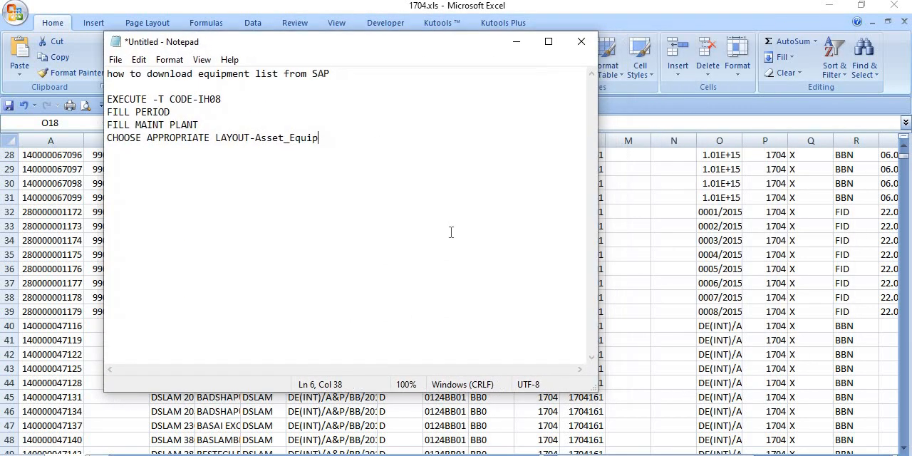